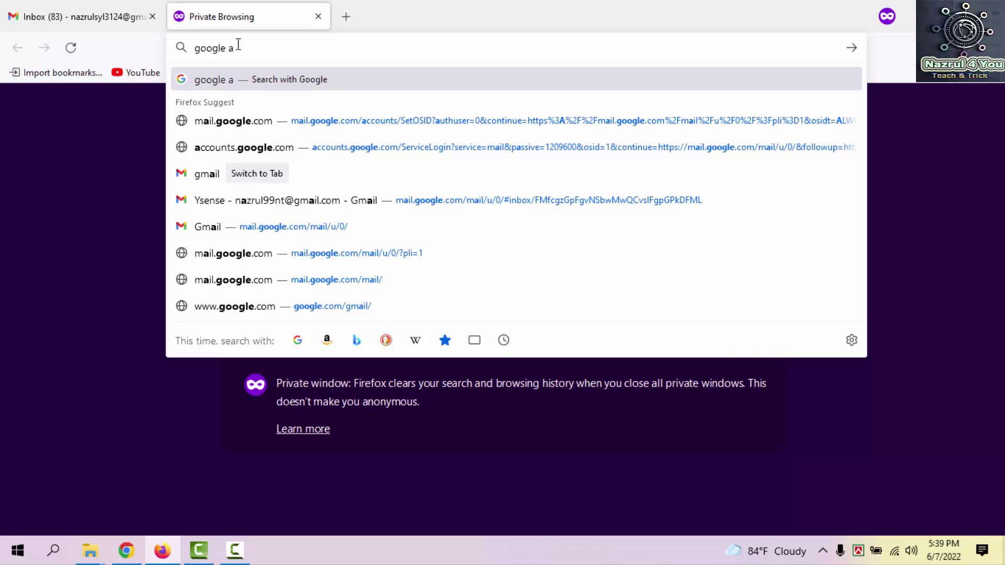
# Step: Search Google for AdSense, open the AdSense site and sign in to the Home dashboard
pyautogui.write('dsense')
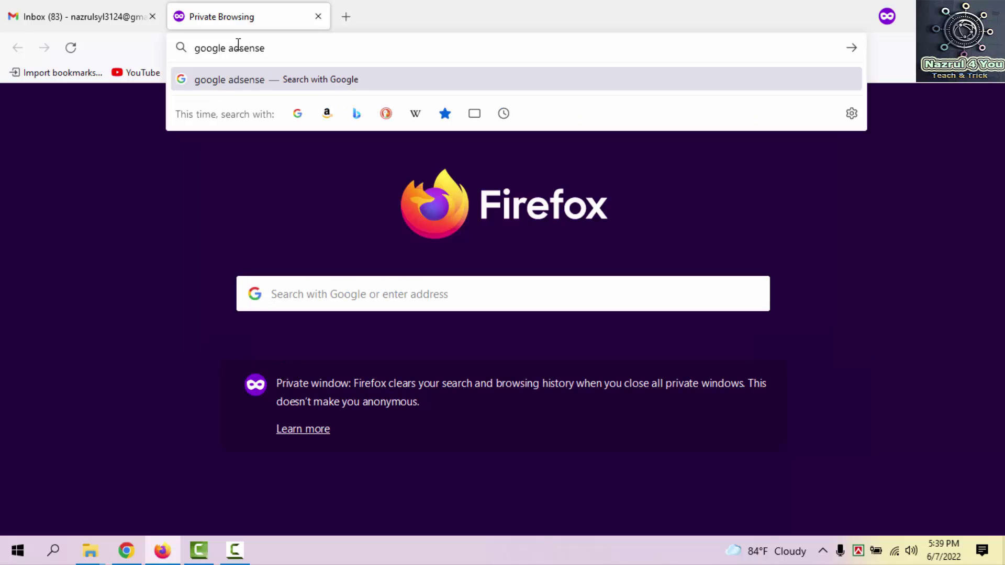
pyautogui.press('Return')
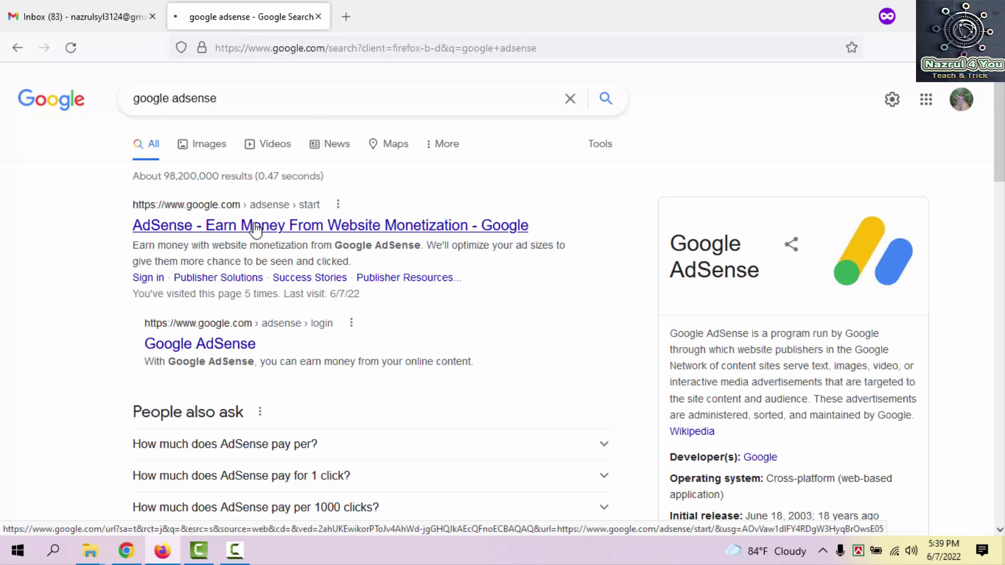
pyautogui.click(255, 229)
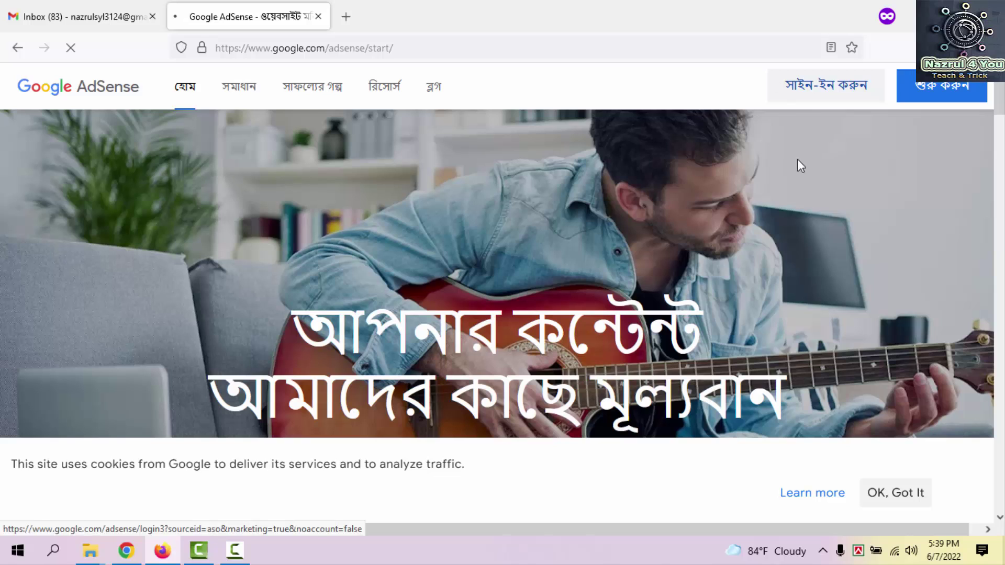
pyautogui.click(833, 93)
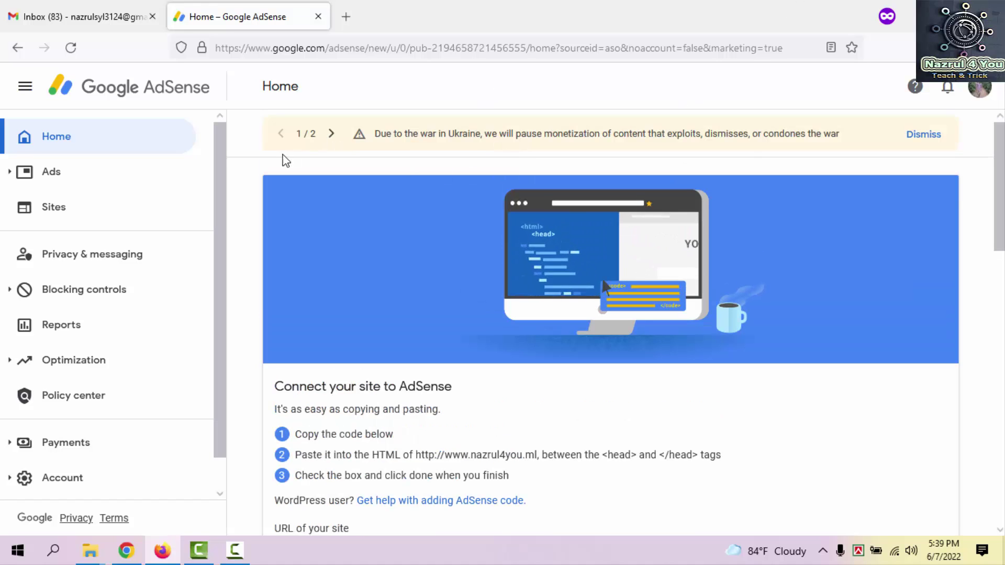
# Step: Read the 2/2 tax notice, check notifications, then view Payments info showing $8.89 earned
pyautogui.click(332, 135)
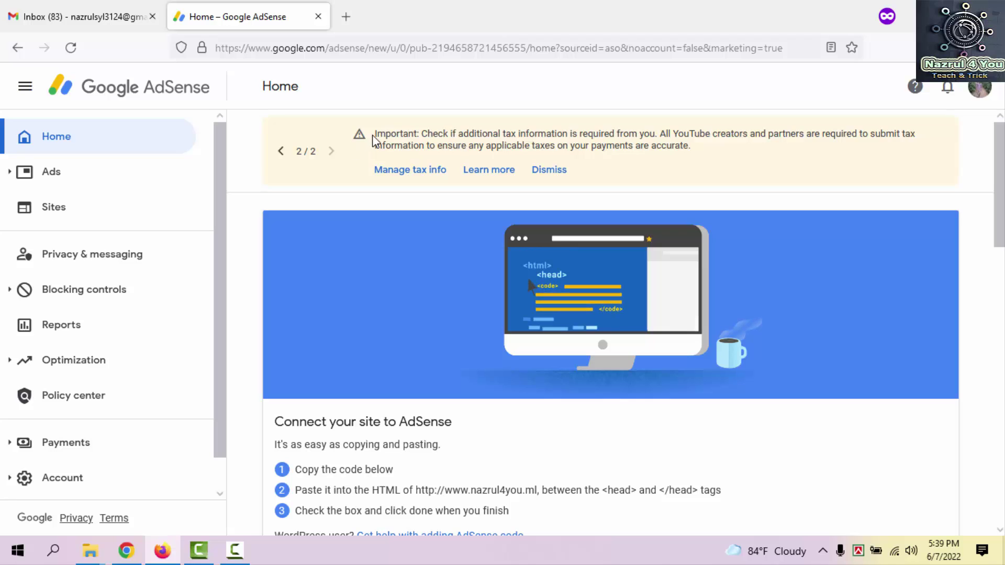
pyautogui.moveTo(345, 138); pyautogui.dragTo(375, 132)
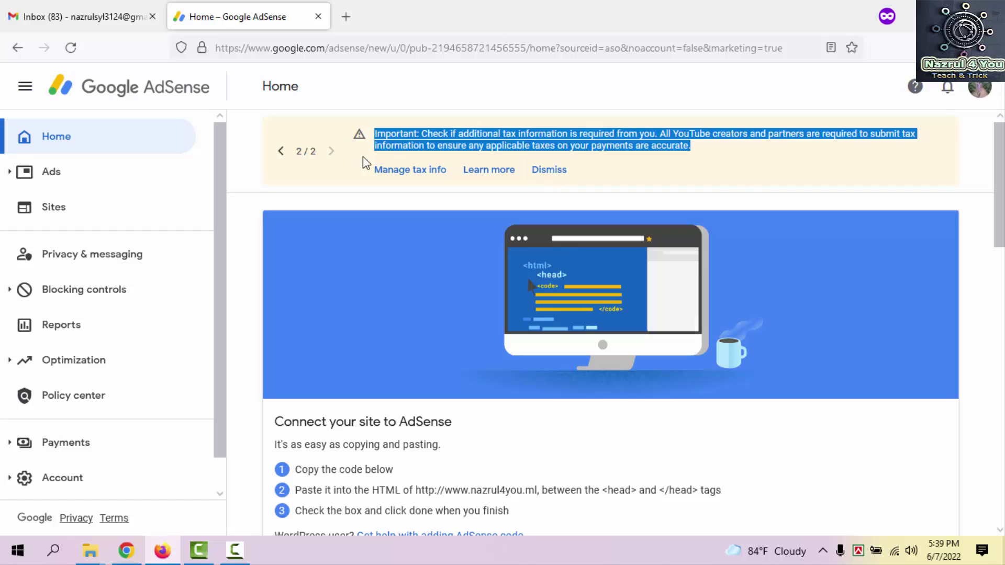
pyautogui.click(949, 89)
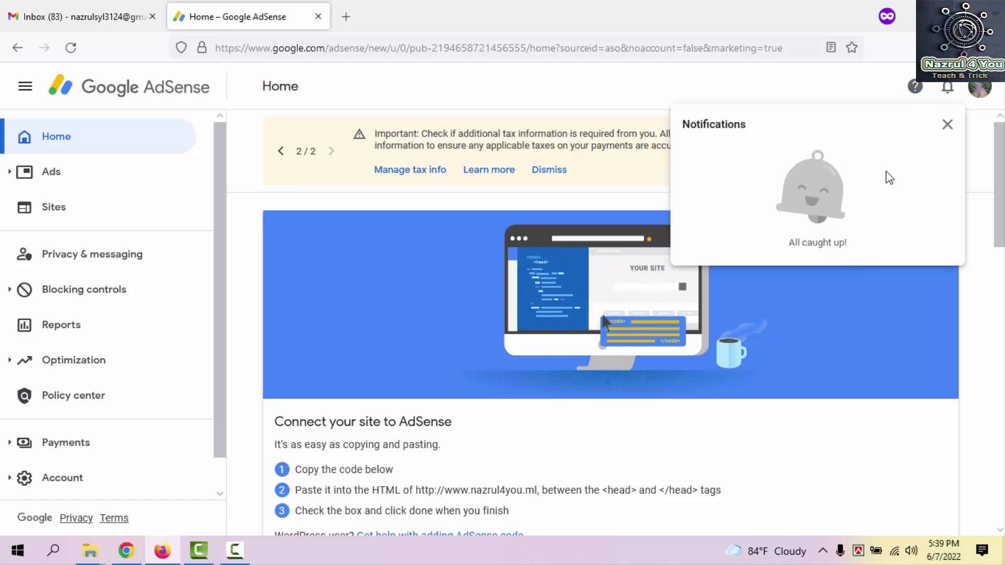
pyautogui.click(950, 88)
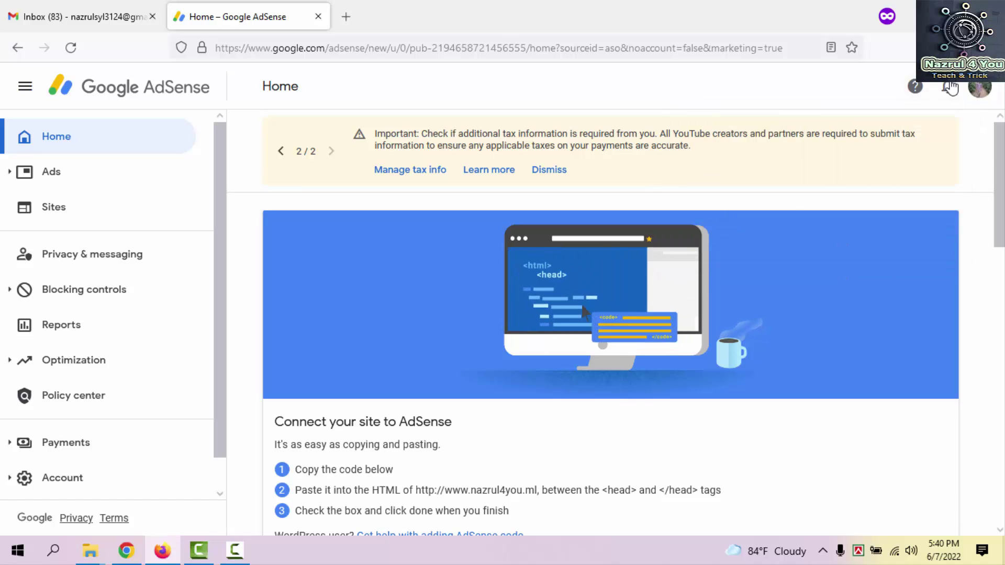
pyautogui.click(950, 88)
pyautogui.click(950, 88)
pyautogui.scroll(-1, 79, 398)
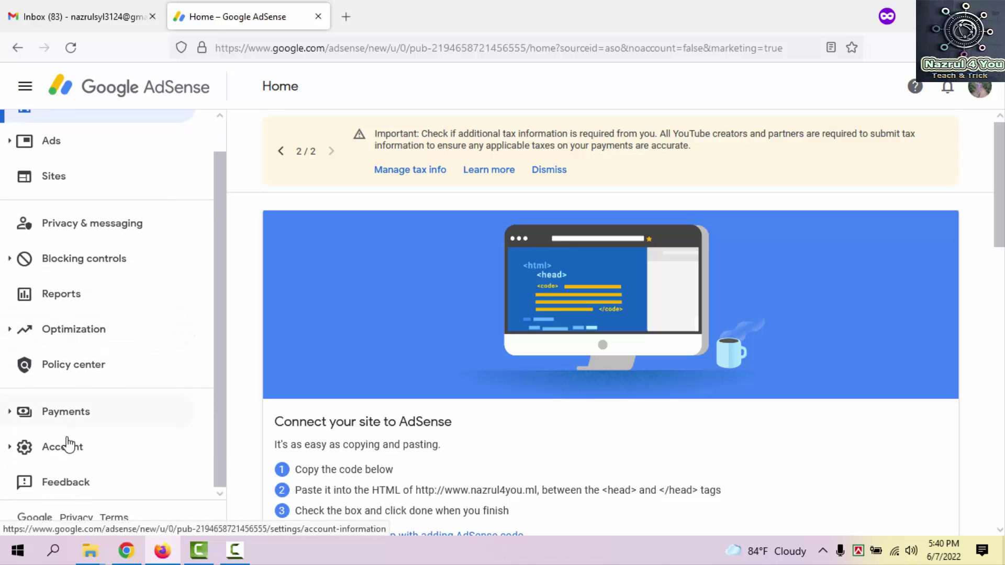
pyautogui.click(79, 417)
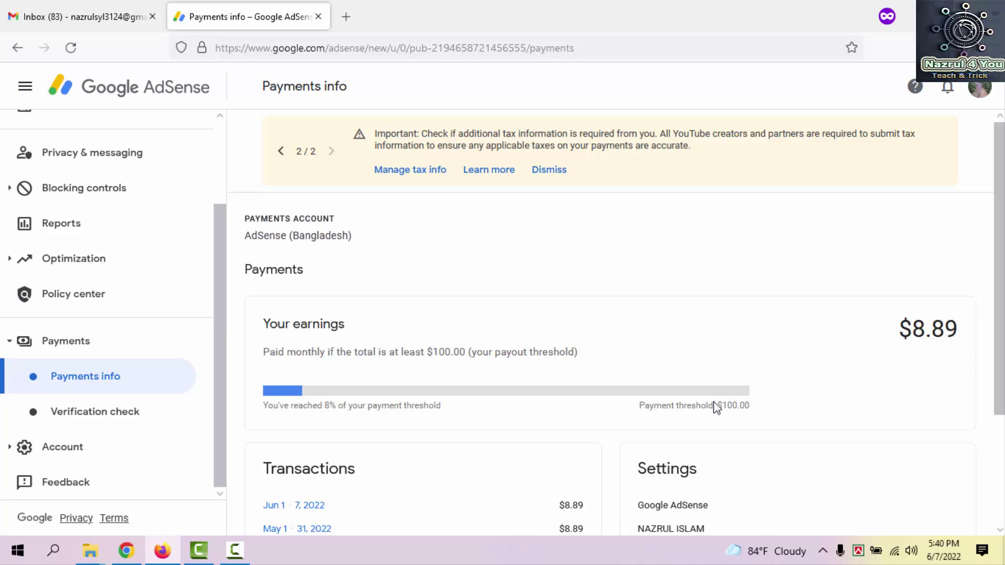
# Step: Review United States tax info in the payments account settings, then return to Home
pyautogui.scroll(-3, 715, 407)
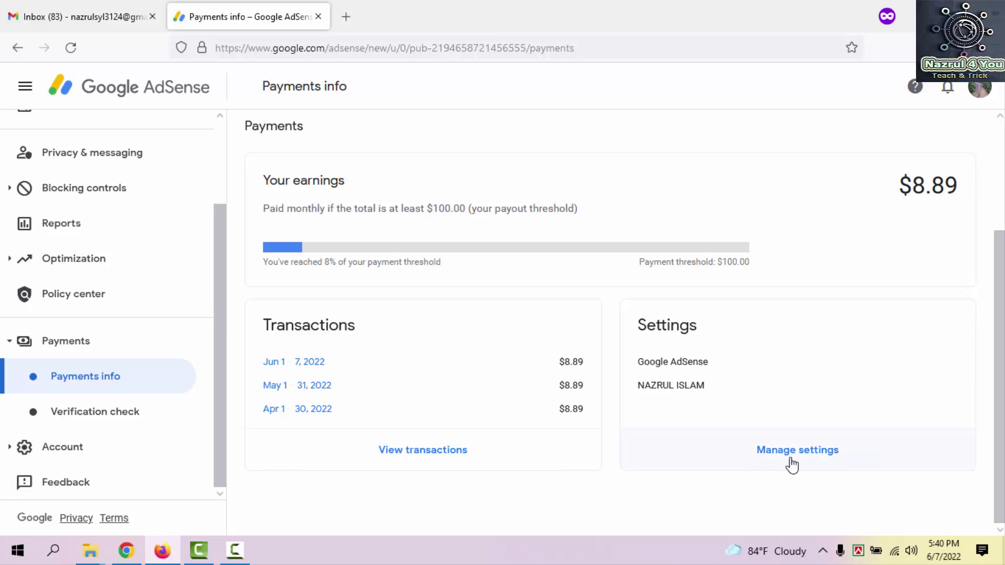
pyautogui.click(825, 461)
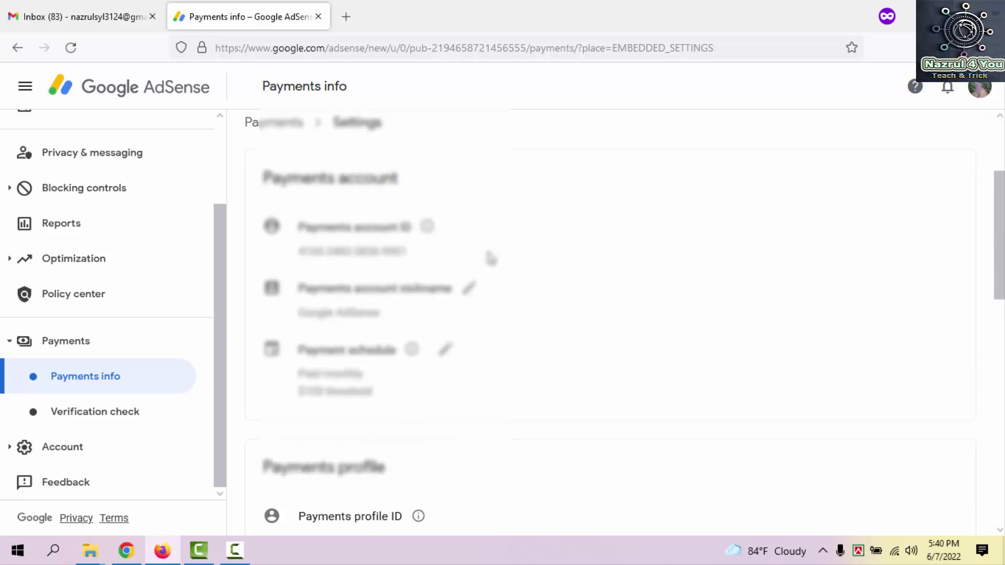
pyautogui.scroll(-6, 479, 262)
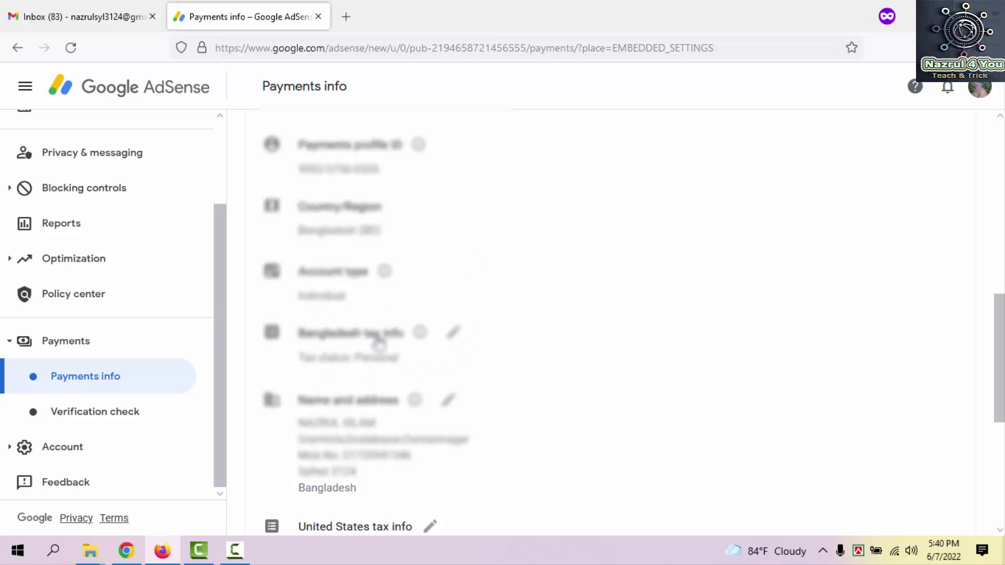
pyautogui.scroll(-1, 413, 337)
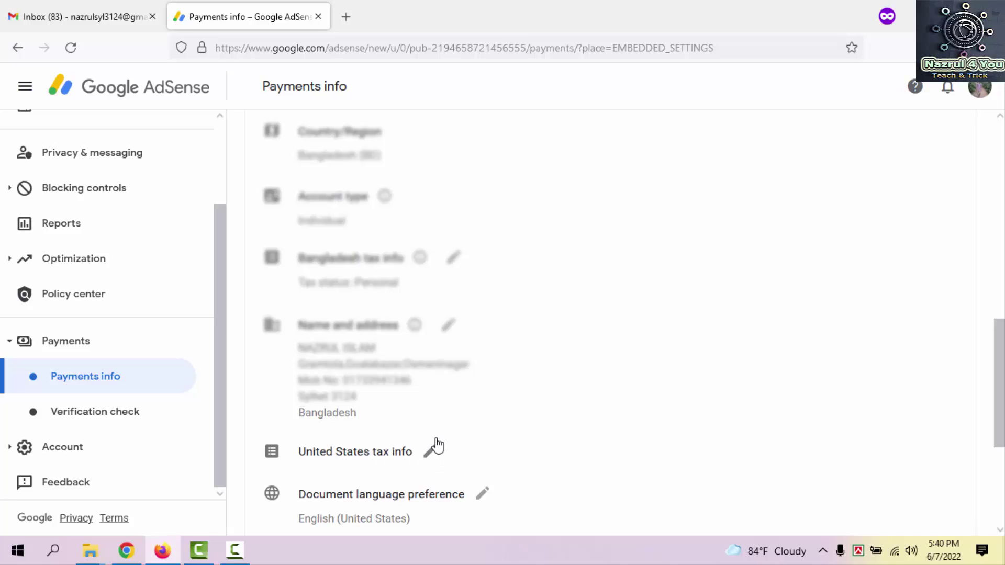
pyautogui.scroll(3, 84, 173)
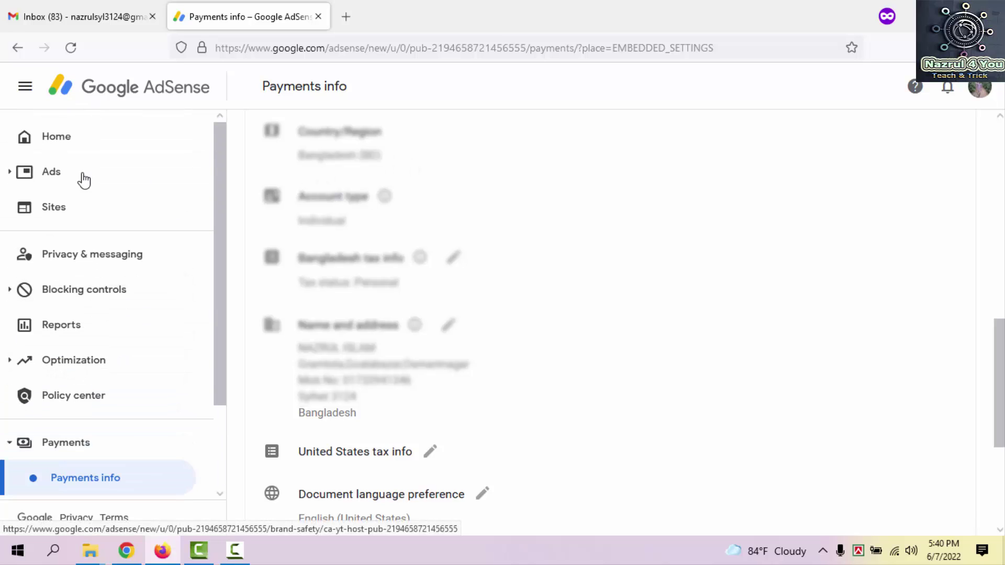
pyautogui.click(82, 137)
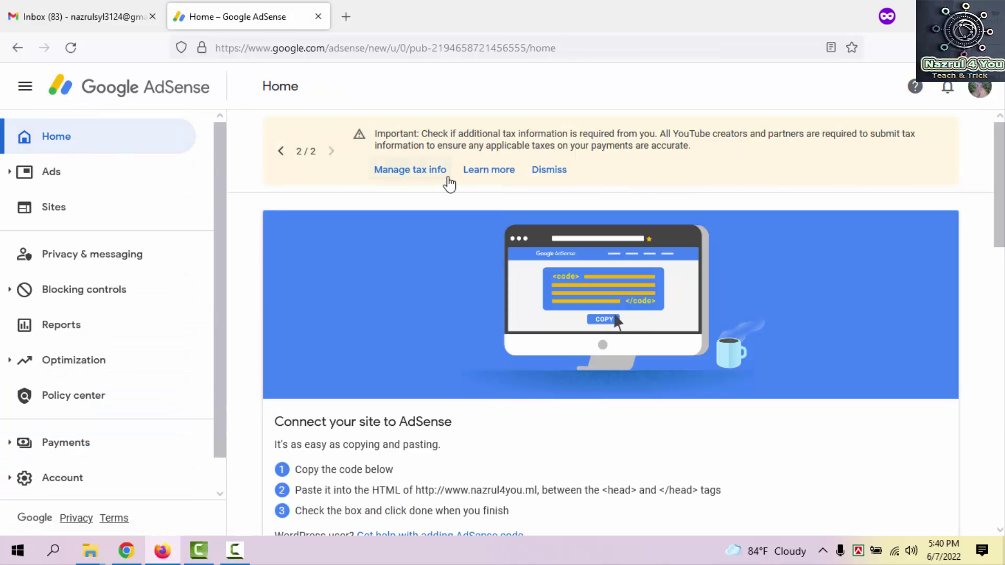
# Step: Open Manage tax info from the banner and begin adding United States tax info
pyautogui.click(411, 175)
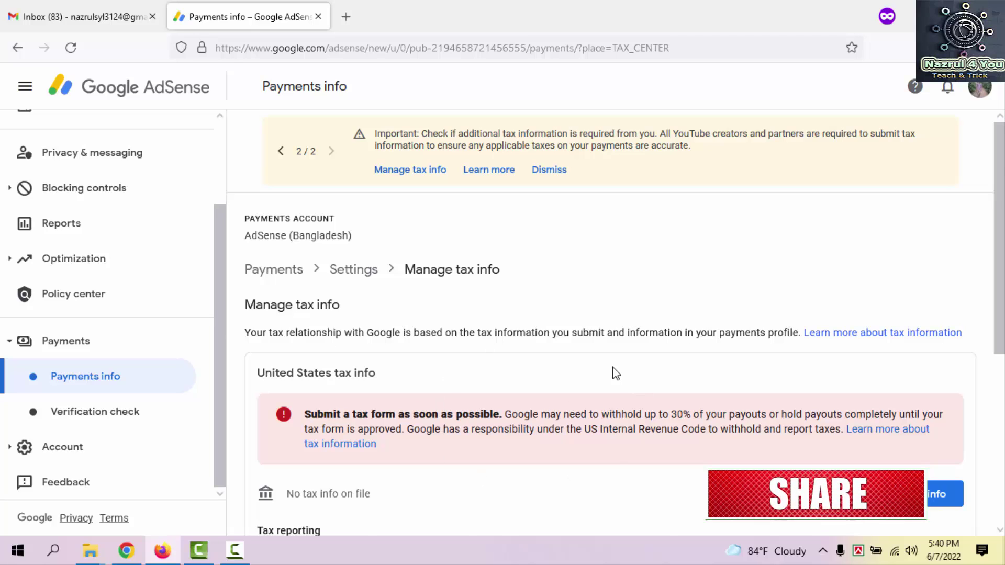
pyautogui.scroll(-2, 612, 372)
pyautogui.scroll(2, 807, 439)
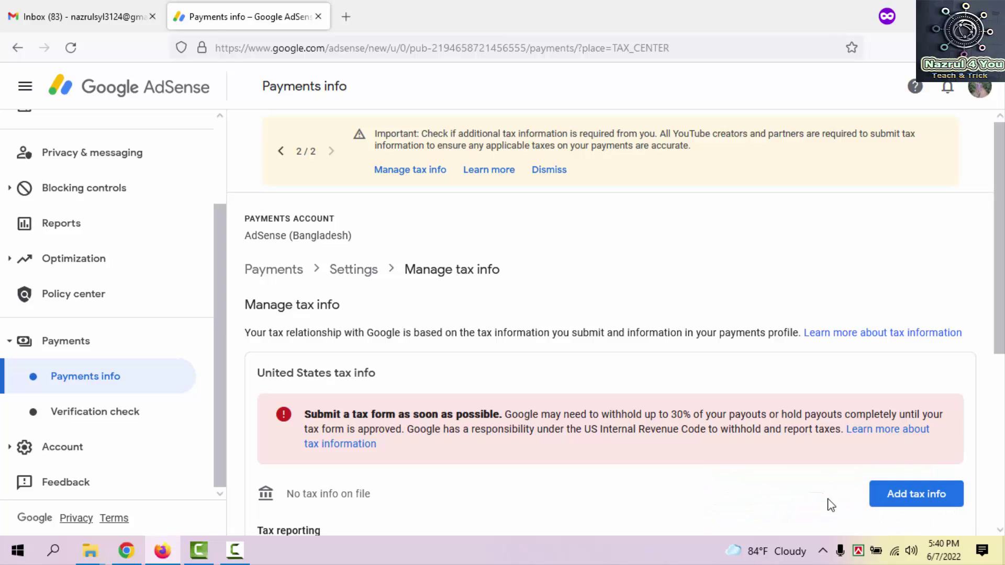
pyautogui.click(889, 497)
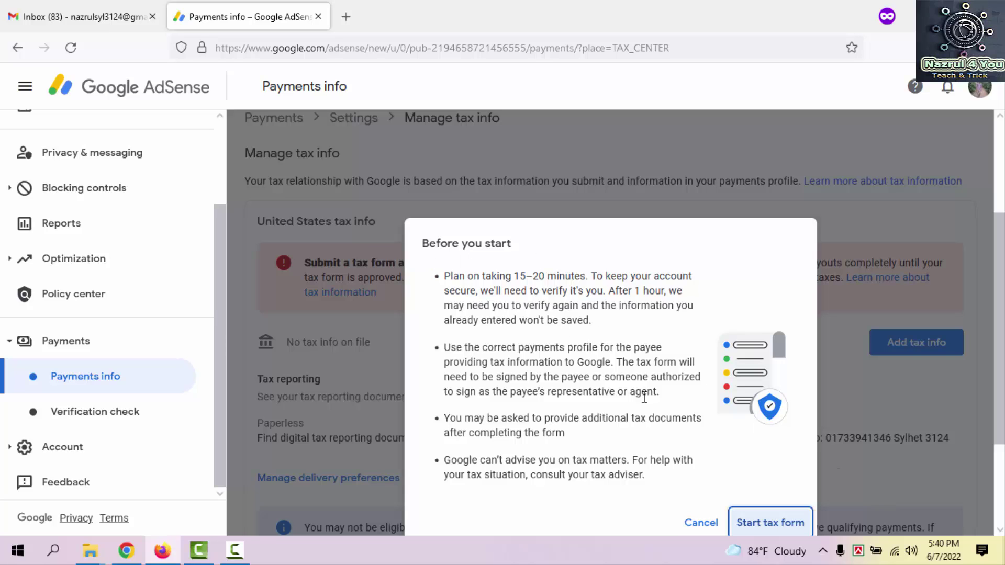
pyautogui.scroll(-2, 519, 295)
pyautogui.scroll(2, 576, 321)
pyautogui.click(551, 275)
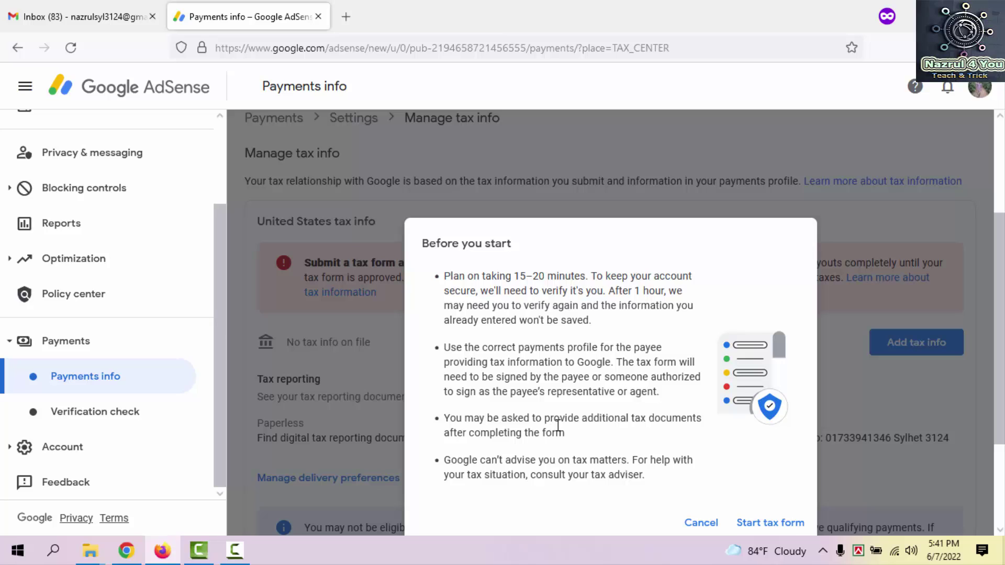
pyautogui.scroll(-2, 623, 416)
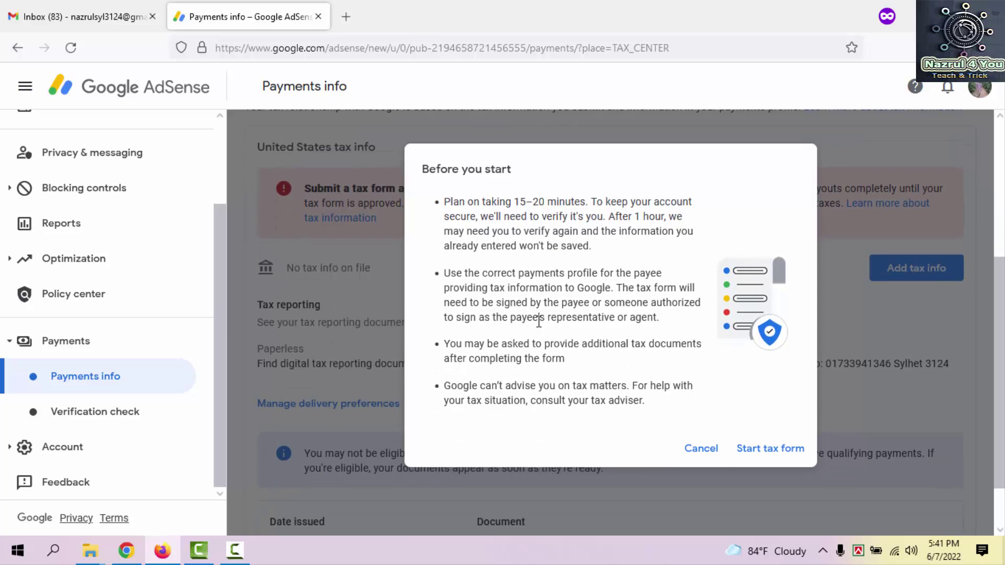
pyautogui.scroll(2, 545, 304)
pyautogui.scroll(-2, 715, 408)
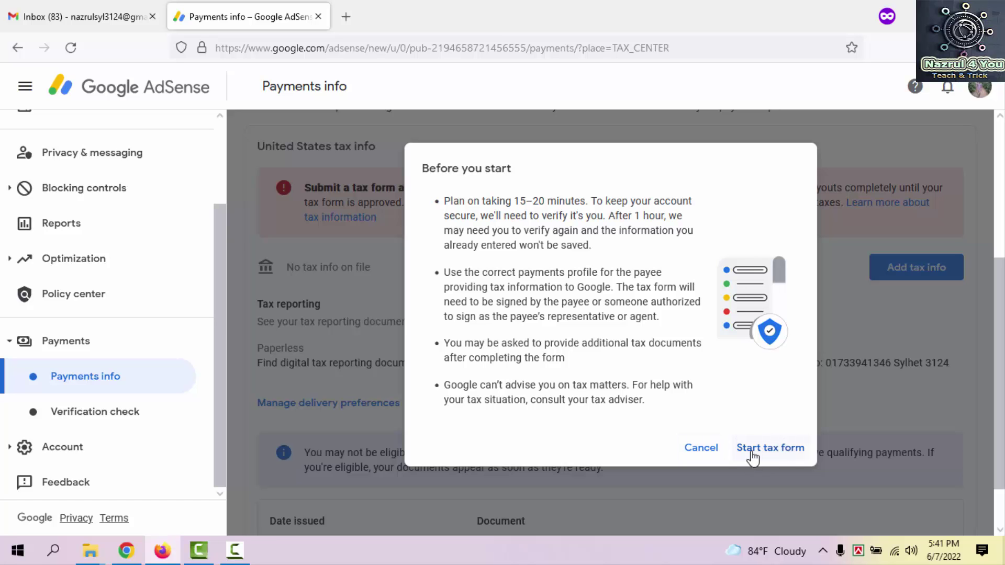
# Step: Start the tax form and verify identity with the Google account password
pyautogui.click(792, 448)
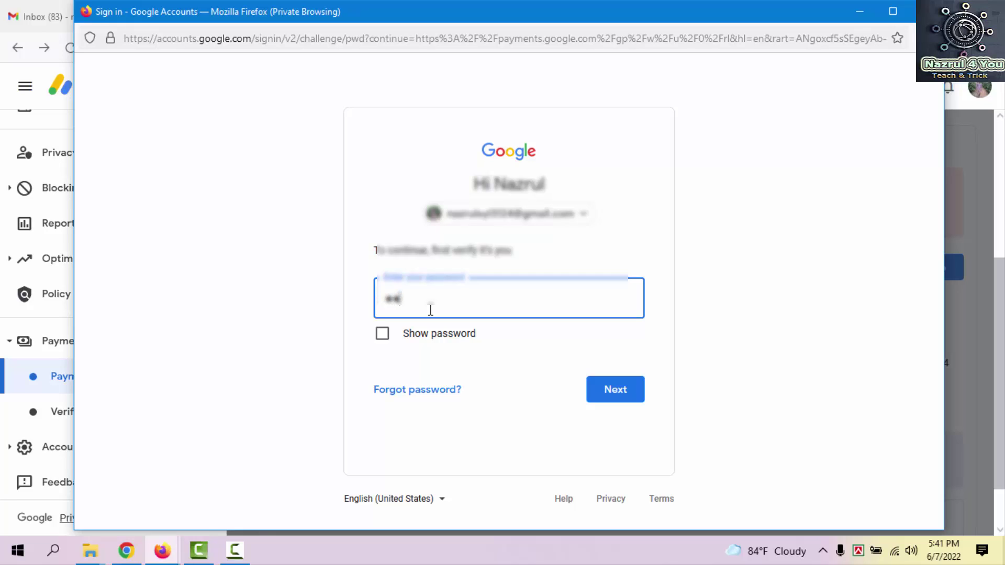
pyautogui.write('****')
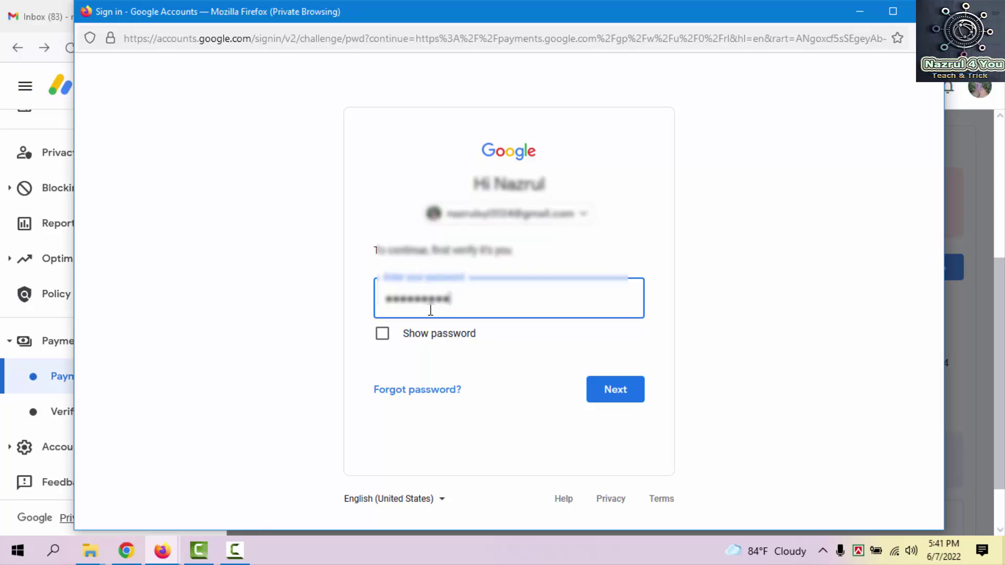
pyautogui.write('**')
pyautogui.click(626, 399)
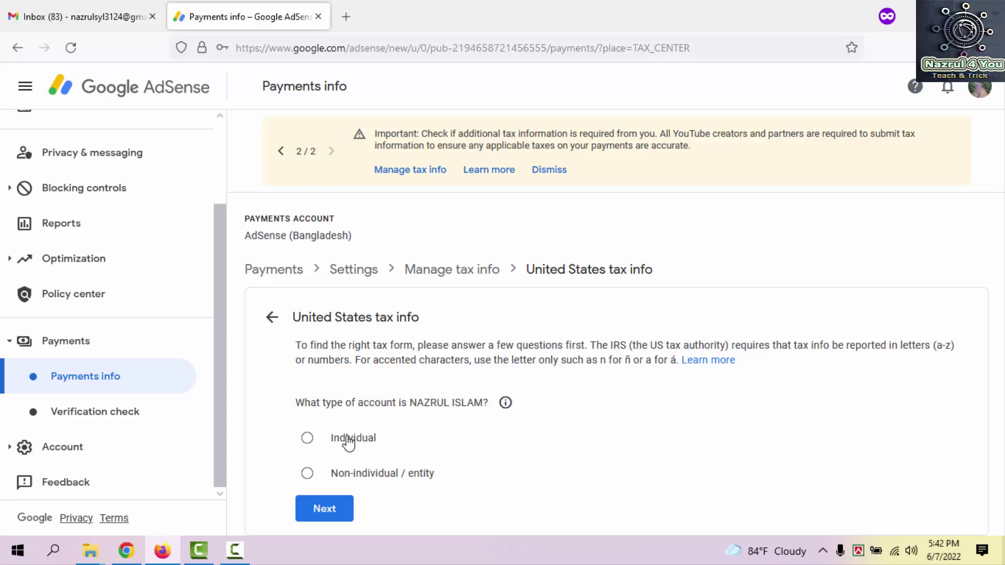
# Step: Answer Individual, not a US citizen or resident, and choose the W-8BEN form
pyautogui.click(309, 441)
pyautogui.click(338, 509)
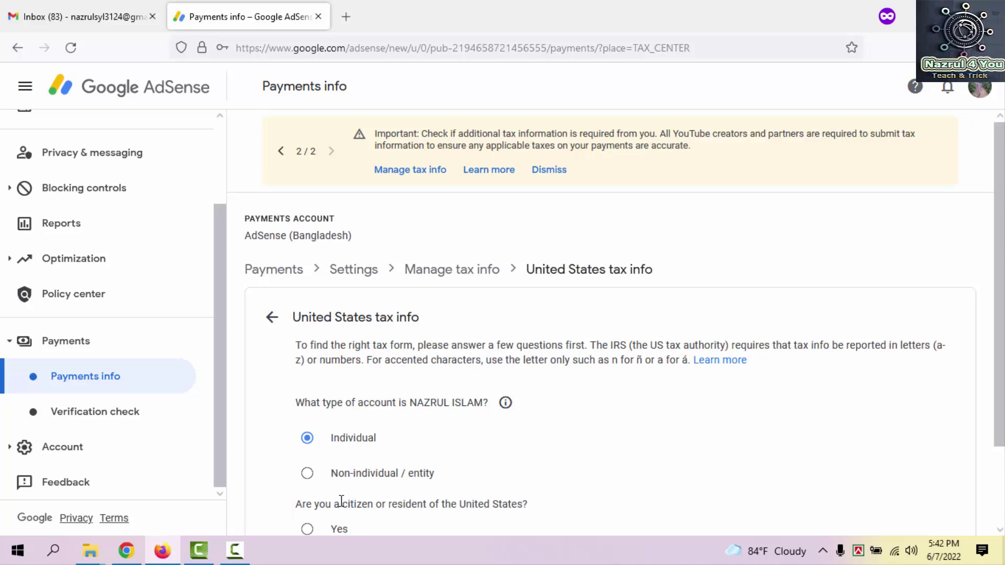
pyautogui.scroll(-3, 341, 502)
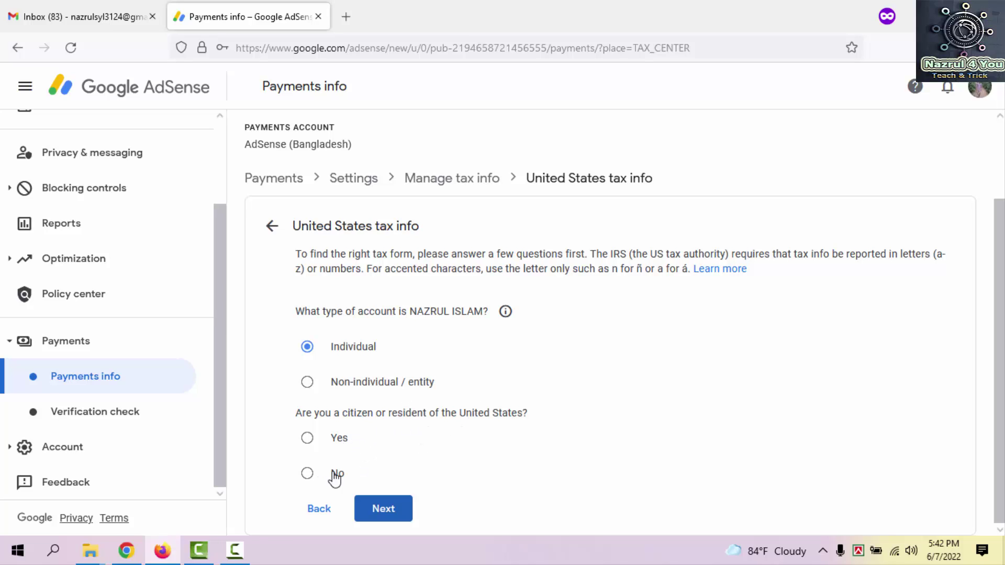
pyautogui.click(330, 474)
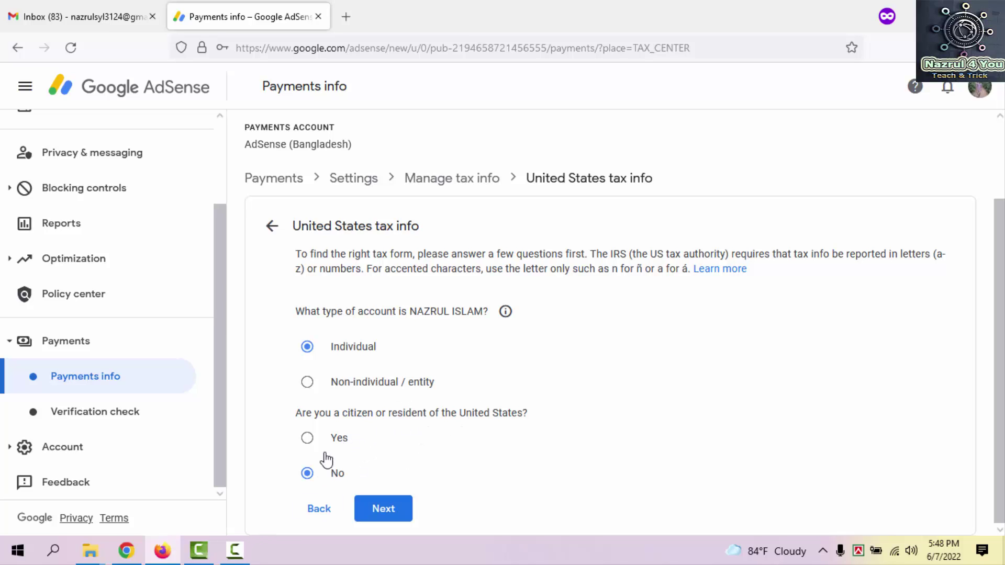
pyautogui.click(385, 513)
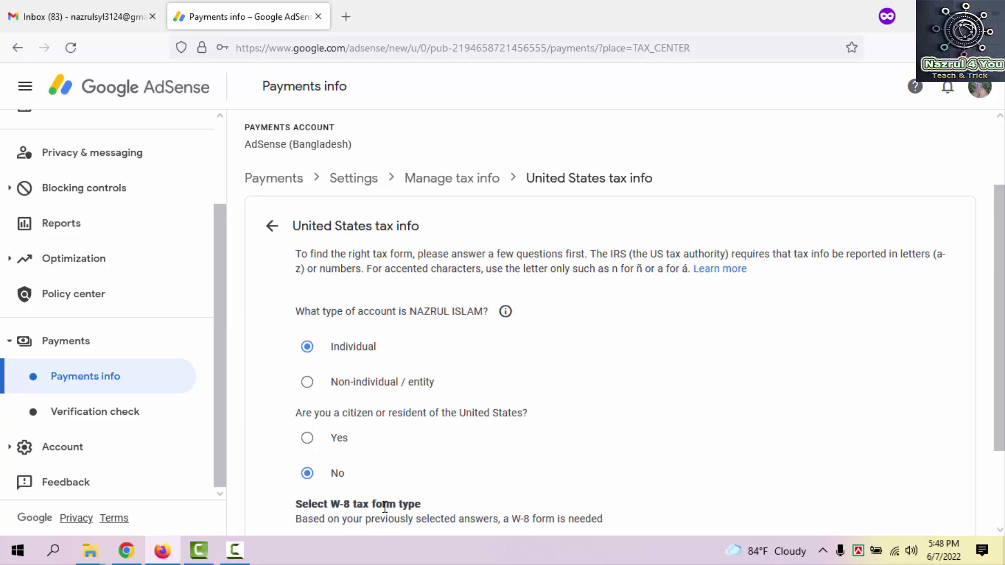
pyautogui.scroll(-2, 381, 505)
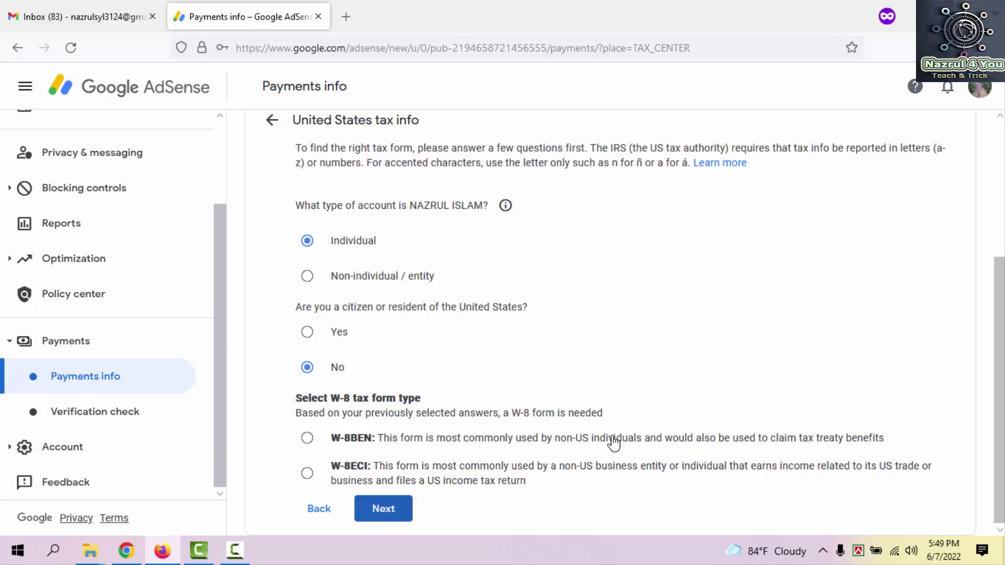
pyautogui.click(306, 440)
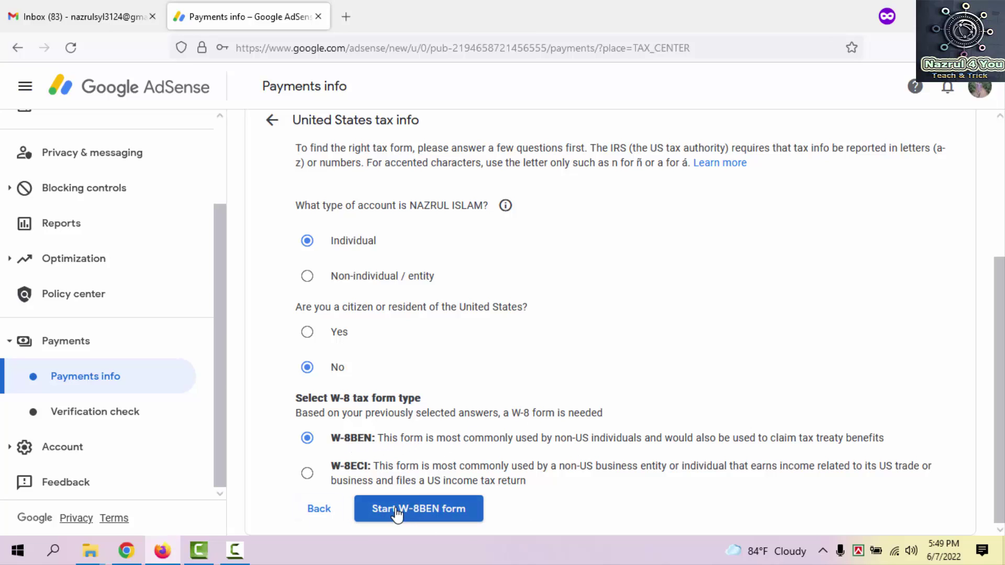
# Step: Start the W-8BEN form and review the individual's name entry
pyautogui.click(451, 516)
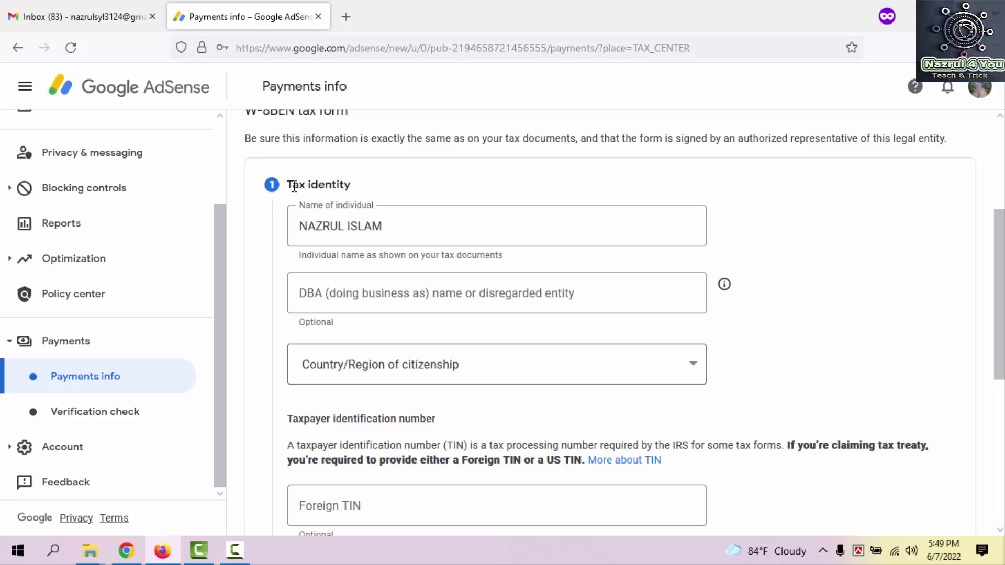
pyautogui.click(392, 222)
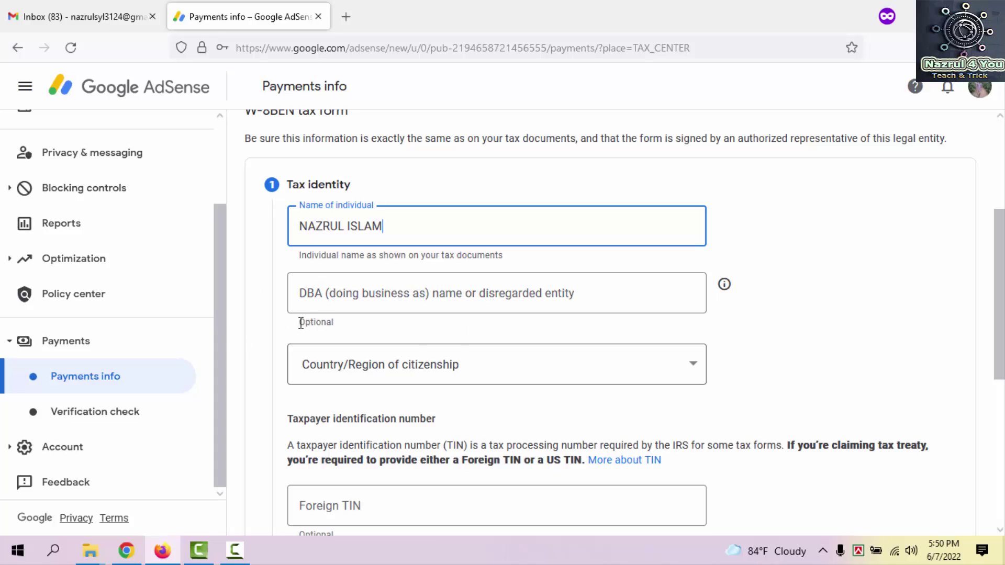
pyautogui.moveTo(299, 322); pyautogui.dragTo(350, 328)
pyautogui.click(361, 301)
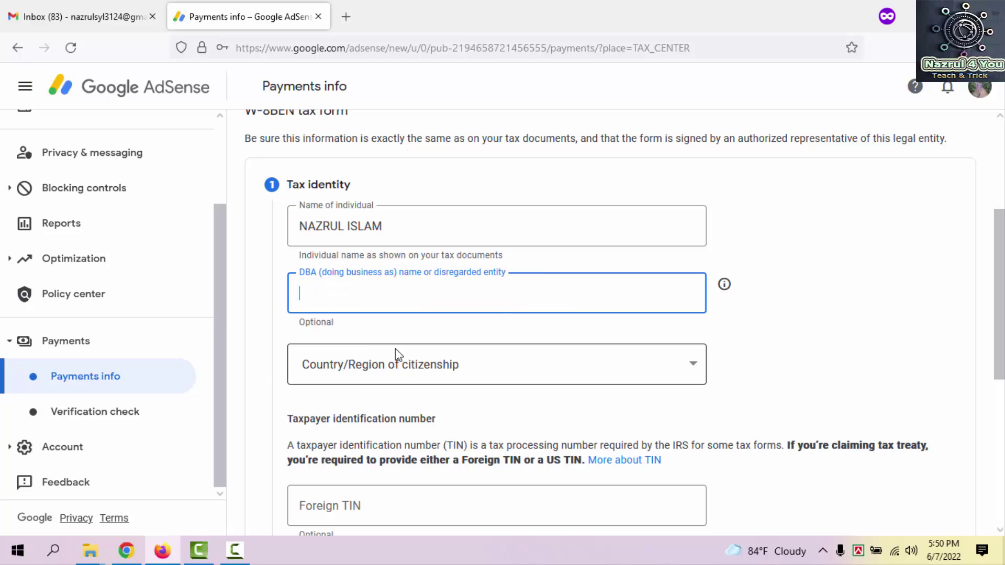
# Step: Set Bangladesh as citizenship country, then bring up the TIN certificate PDF to copy the number
pyautogui.scroll(-2, 343, 369)
pyautogui.click(434, 298)
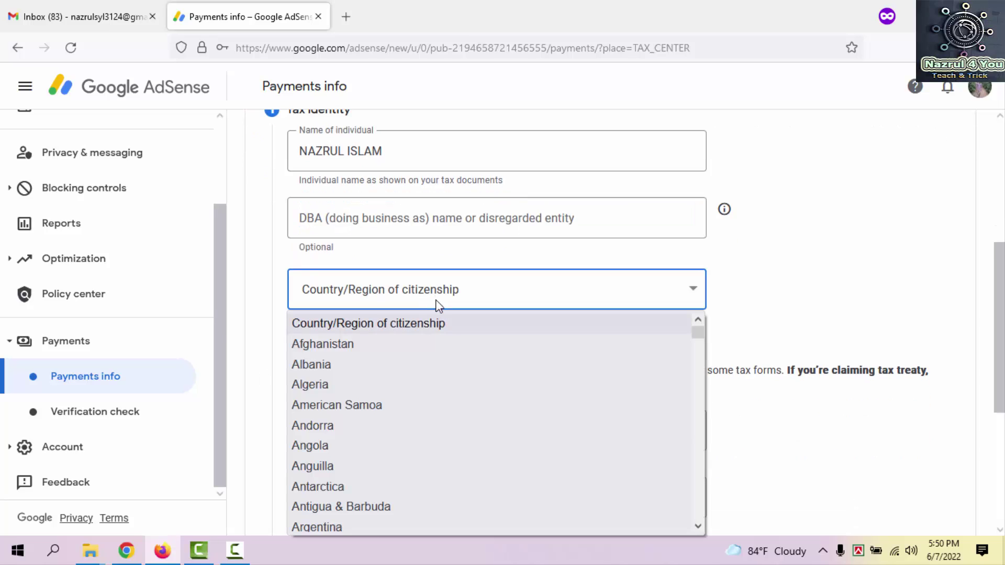
pyautogui.scroll(-6, 416, 435)
pyautogui.click(342, 348)
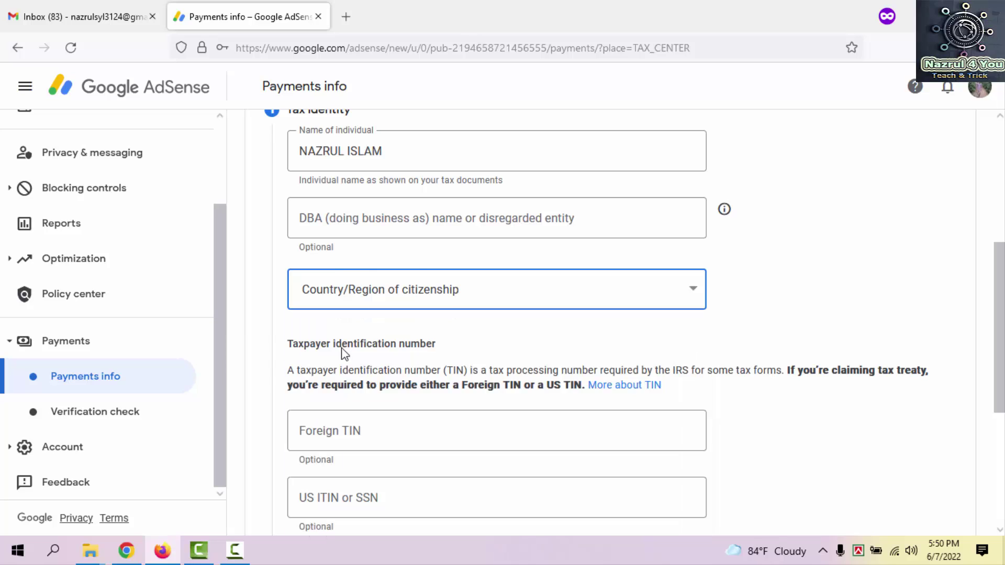
pyautogui.scroll(-2, 453, 345)
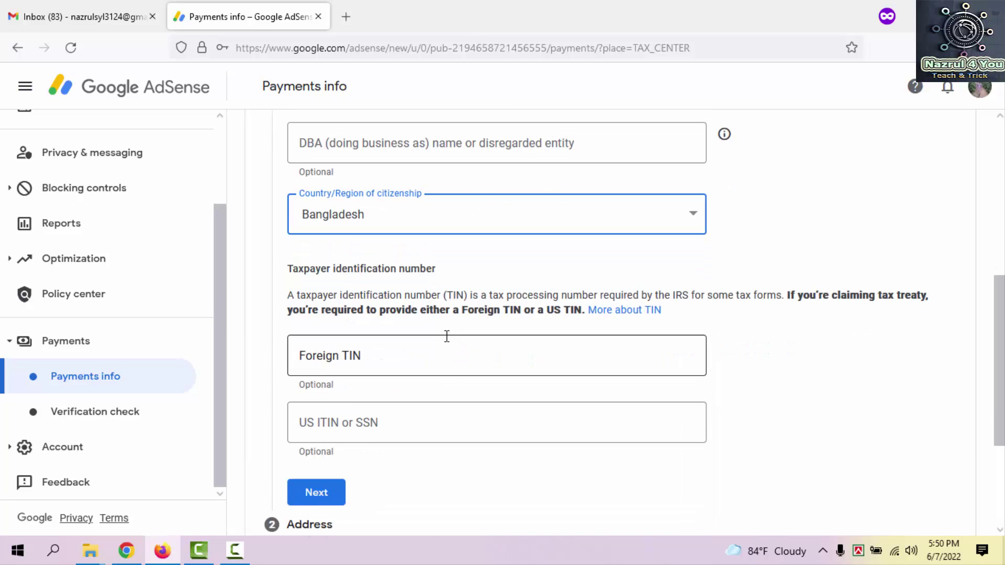
pyautogui.scroll(-2, 447, 336)
pyautogui.click(372, 282)
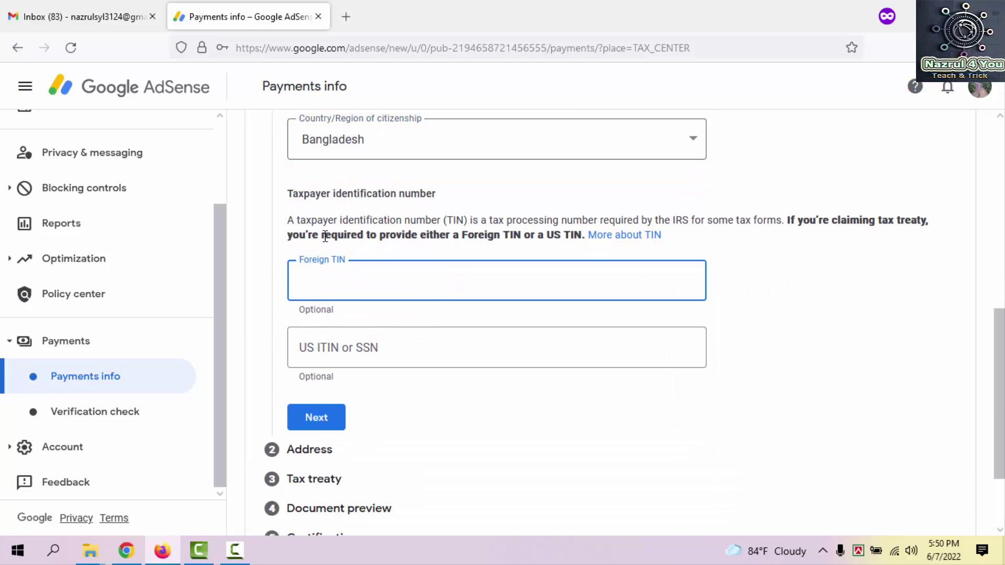
pyautogui.click(342, 258)
pyautogui.click(364, 281)
pyautogui.click(126, 550)
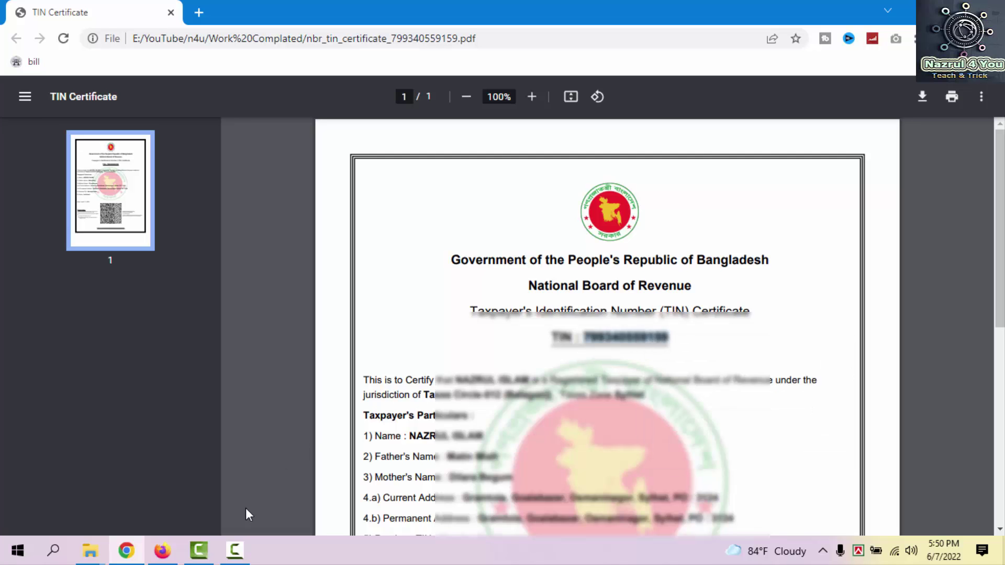
# Step: Paste the copied taxpayer number into the Foreign TIN field
pyautogui.click(163, 550)
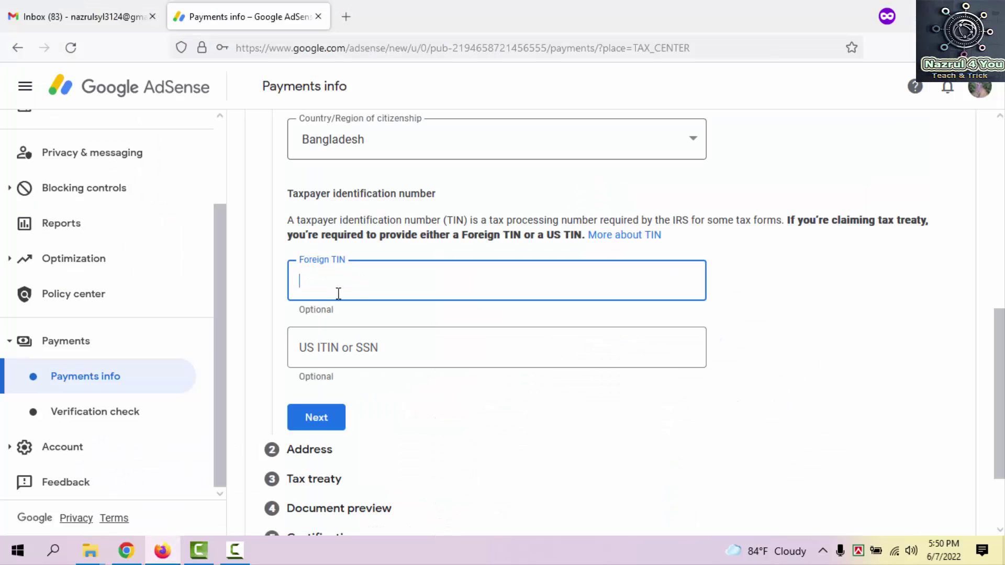
pyautogui.hotkey('ctrl', 'v')
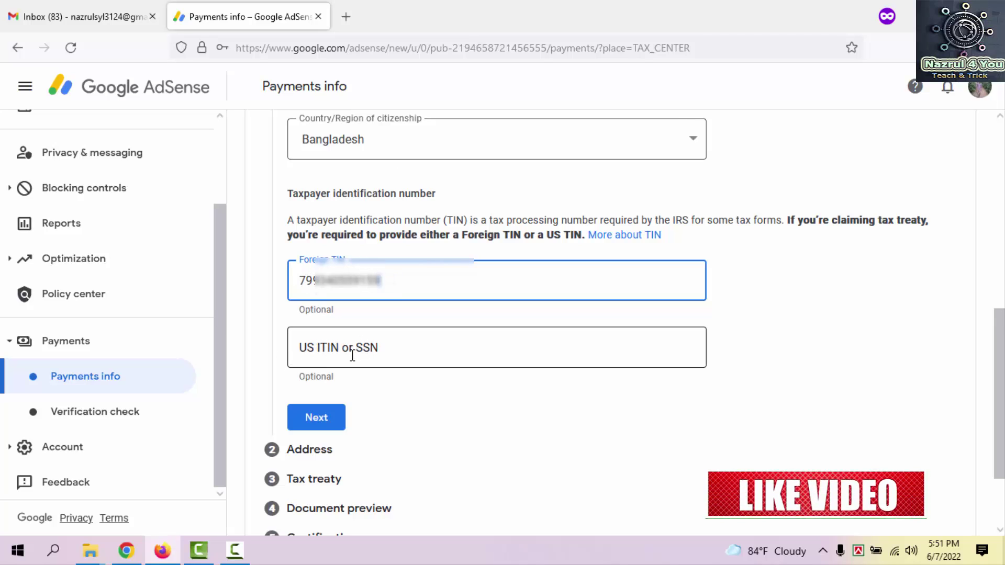
# Step: Mark the residence address as a PO box and autofill the saved address
pyautogui.click(319, 423)
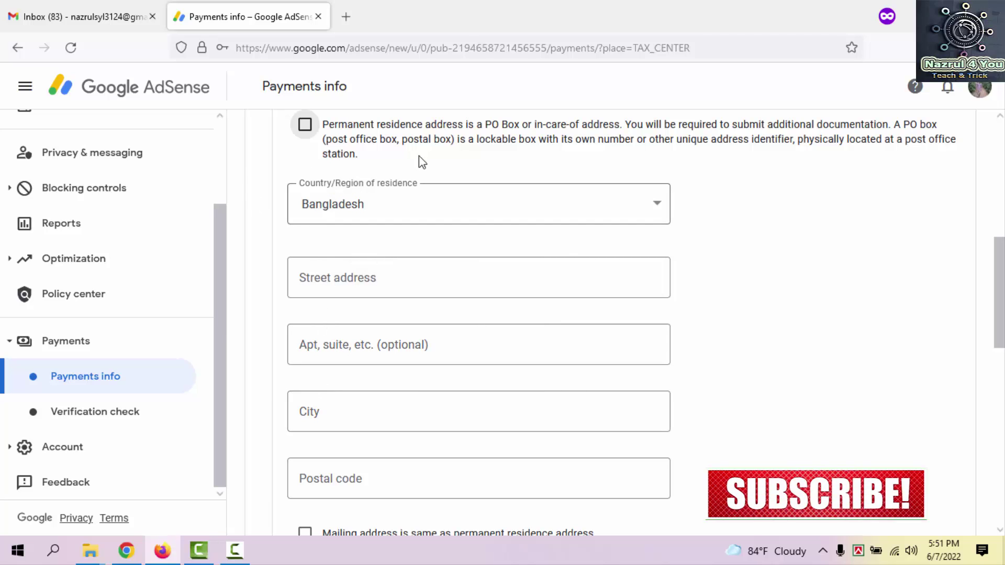
pyautogui.scroll(2, 330, 217)
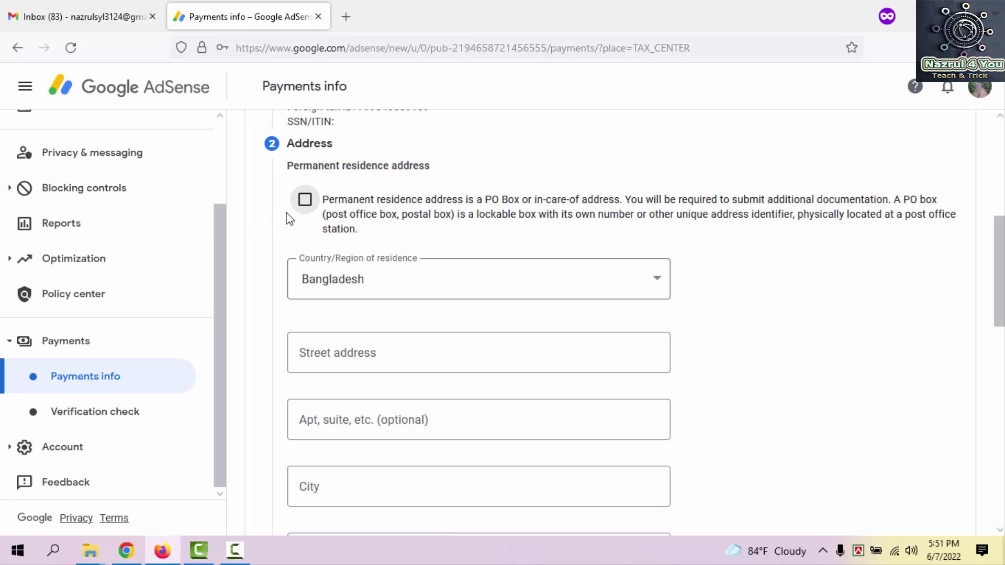
pyautogui.click(304, 199)
pyautogui.scroll(-2, 375, 234)
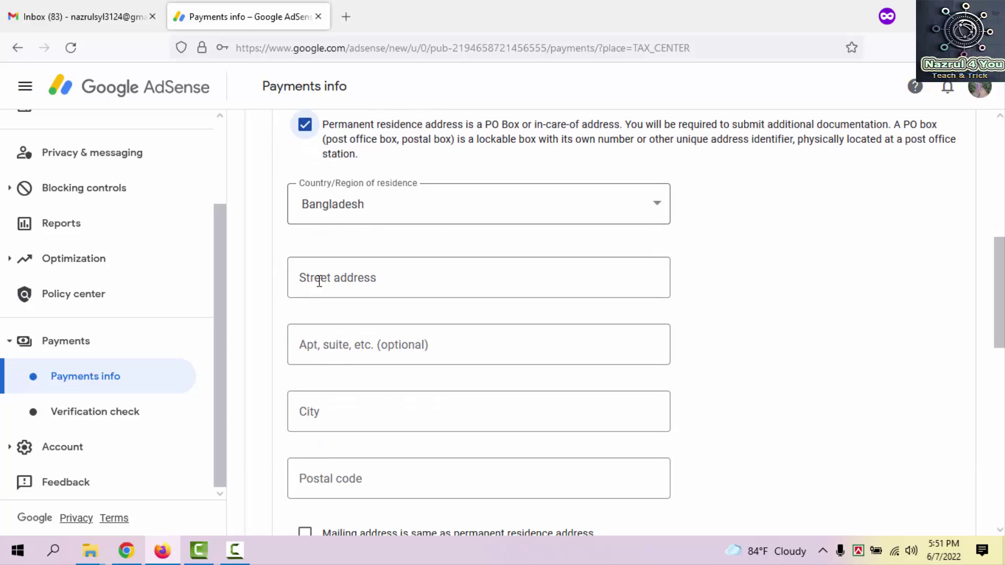
pyautogui.click(357, 278)
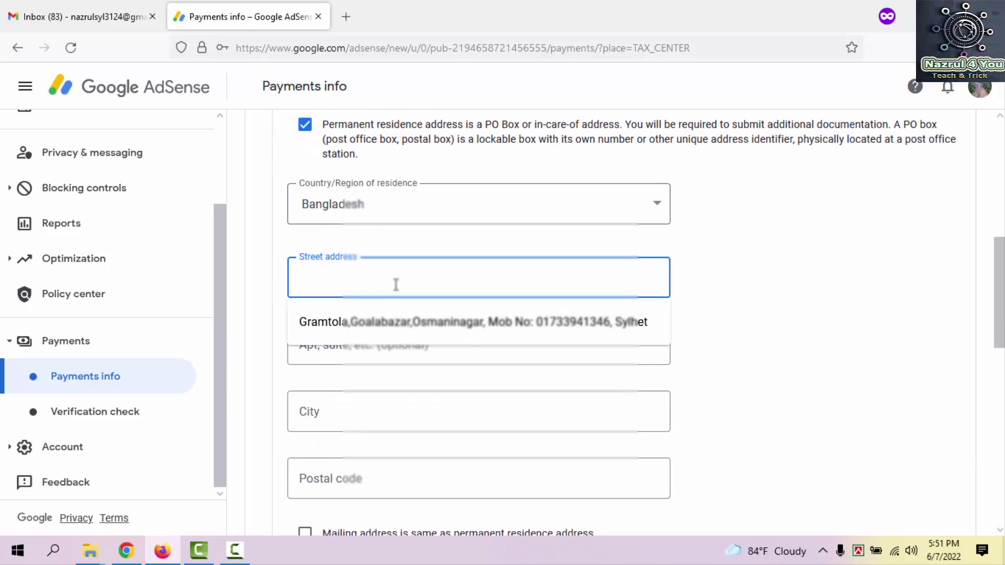
pyautogui.click(399, 320)
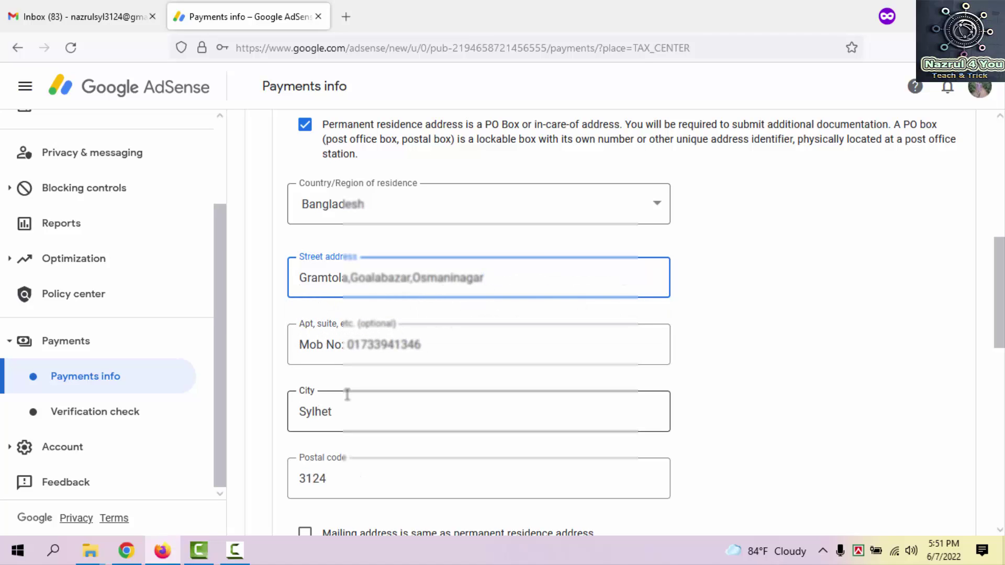
# Step: Check the apt, city and postal code 3124 entries, and make mailing address the same
pyautogui.click(337, 345)
pyautogui.doubleClick(368, 345)
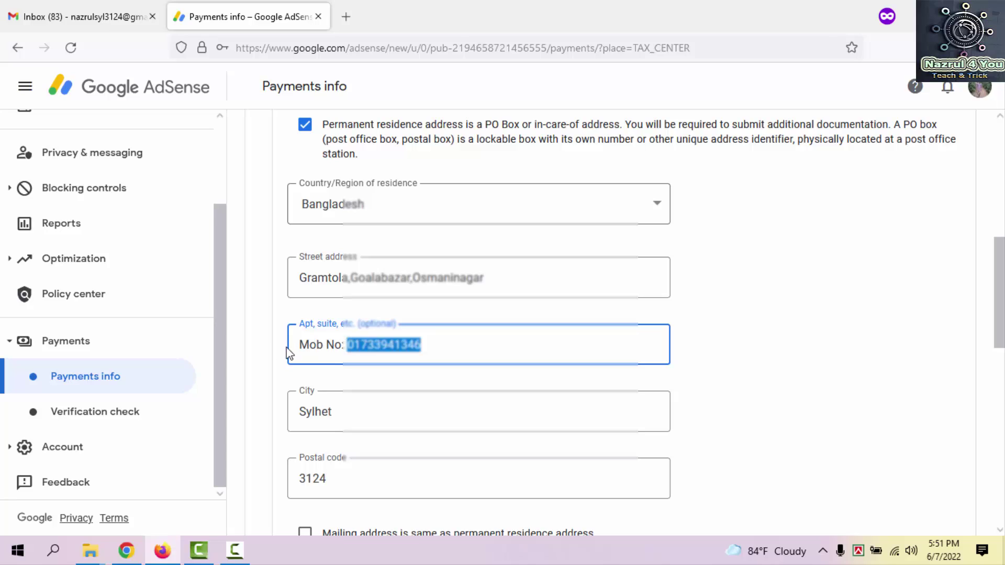
pyautogui.press('End')
pyautogui.tripleClick(389, 350)
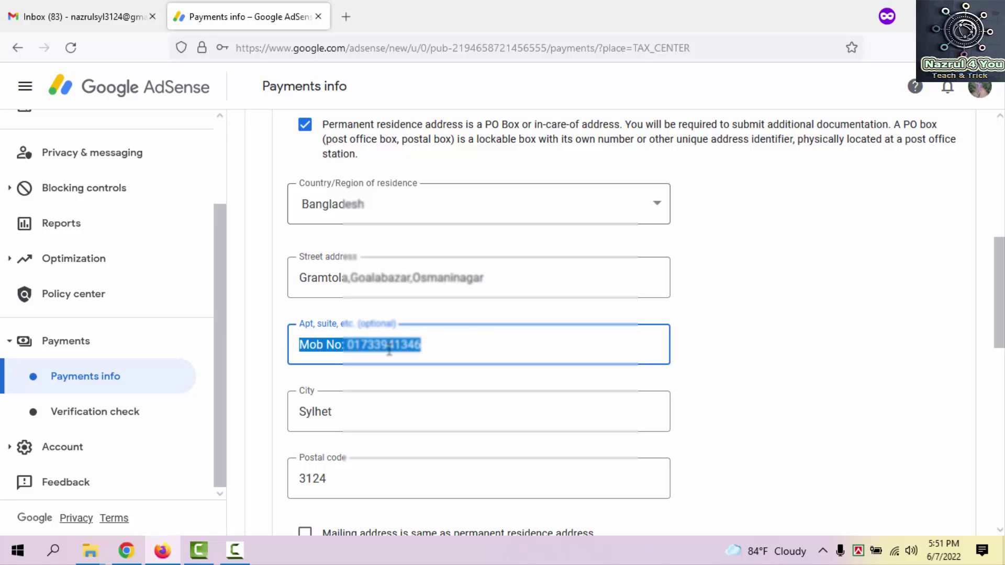
pyautogui.click(445, 339)
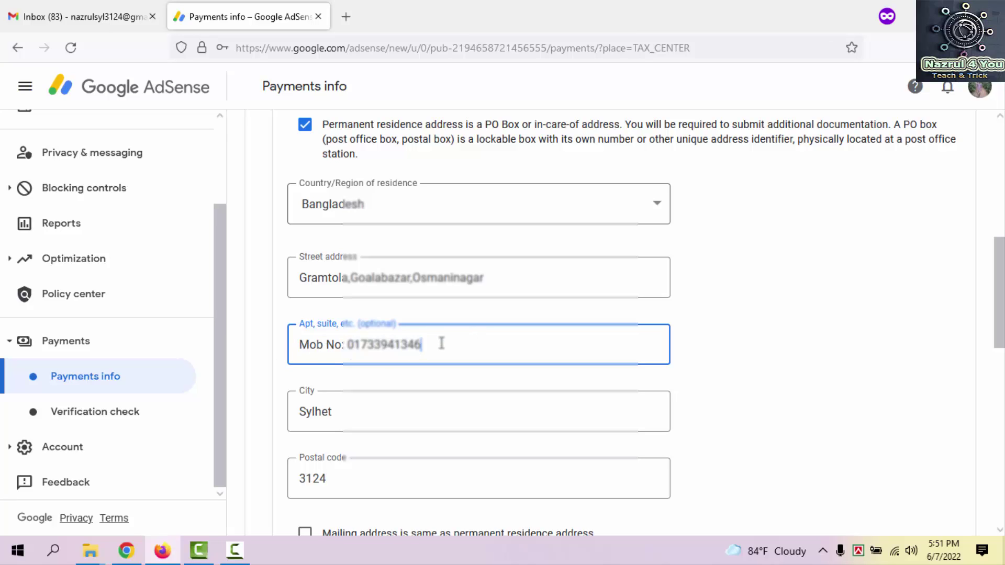
pyautogui.tripleClick(388, 345)
pyautogui.scroll(-2, 355, 352)
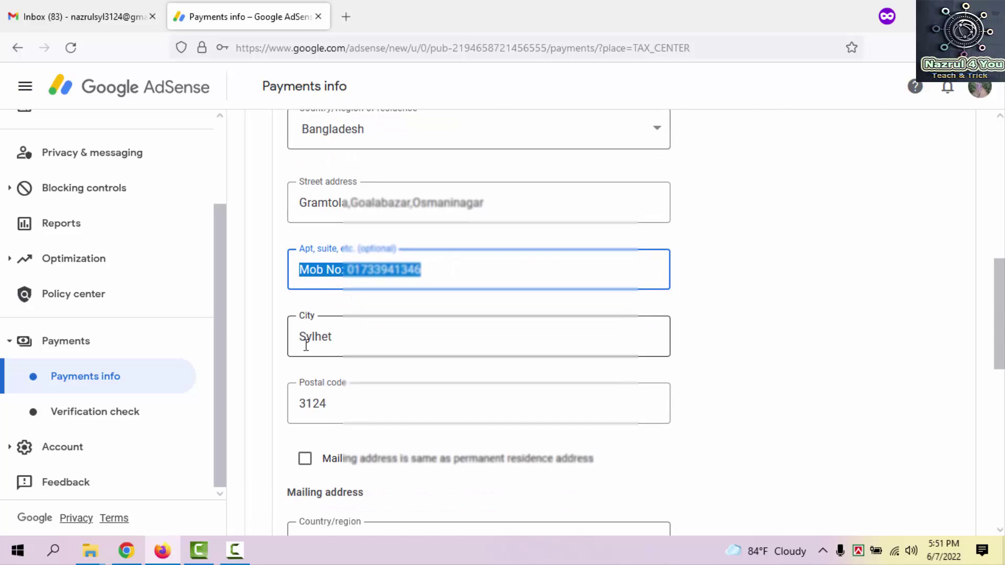
pyautogui.click(300, 319)
pyautogui.moveTo(300, 319); pyautogui.dragTo(321, 318)
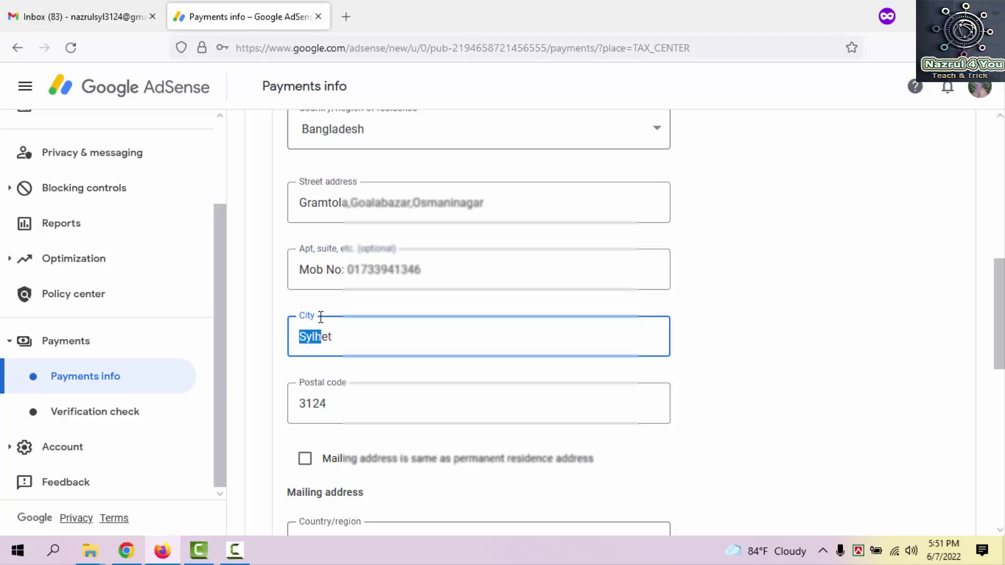
pyautogui.click(372, 334)
pyautogui.click(381, 410)
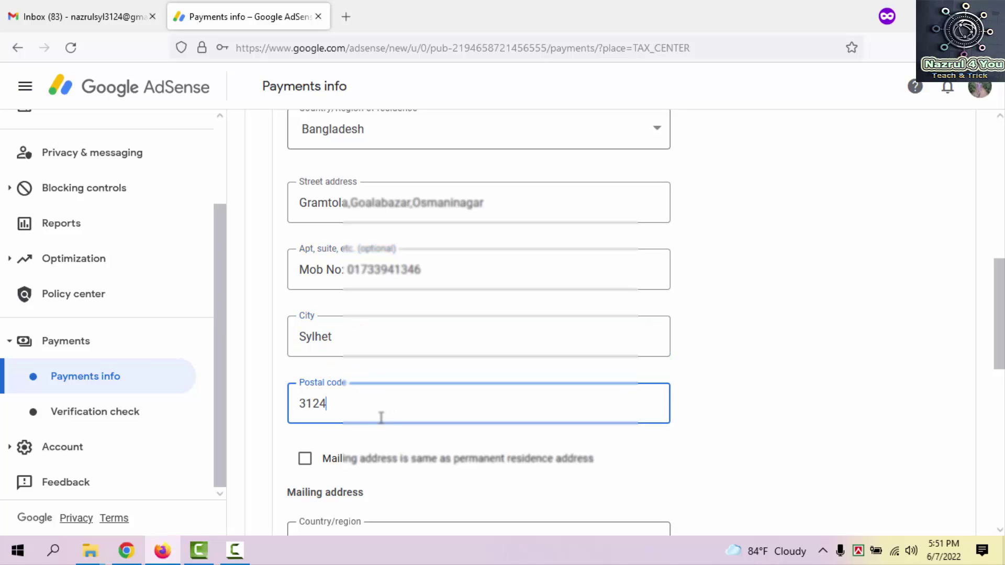
pyautogui.click(728, 387)
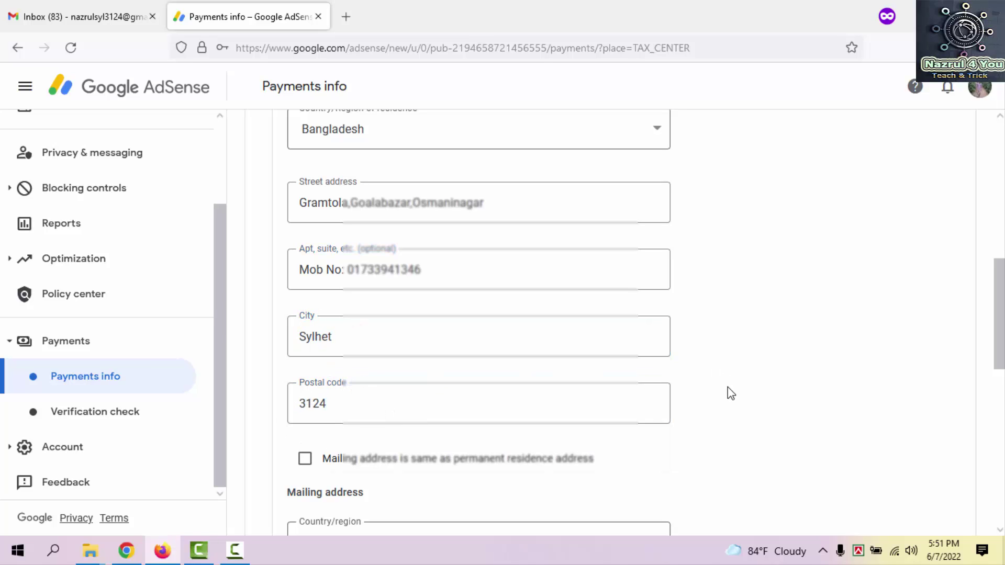
pyautogui.scroll(-2, 491, 393)
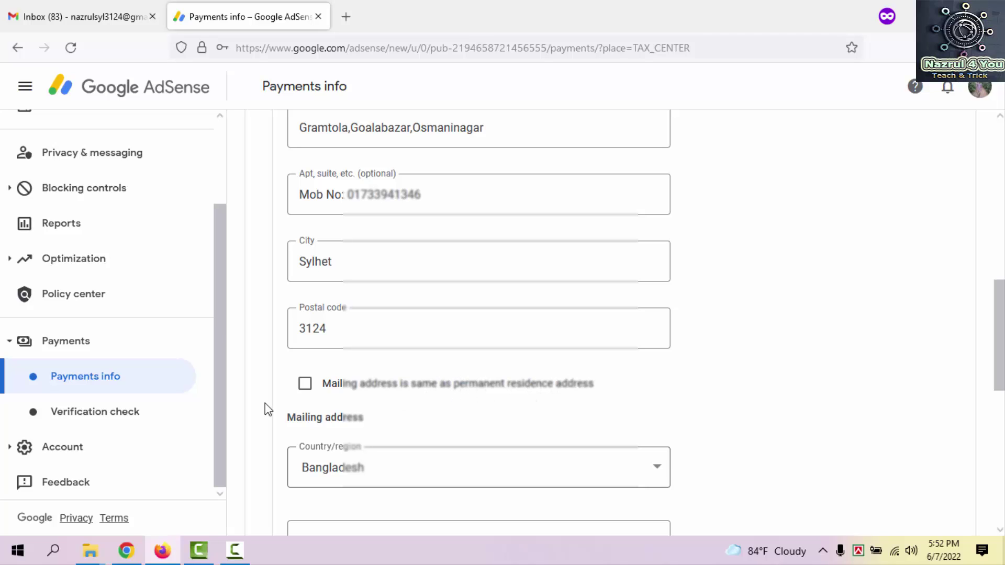
pyautogui.click(308, 389)
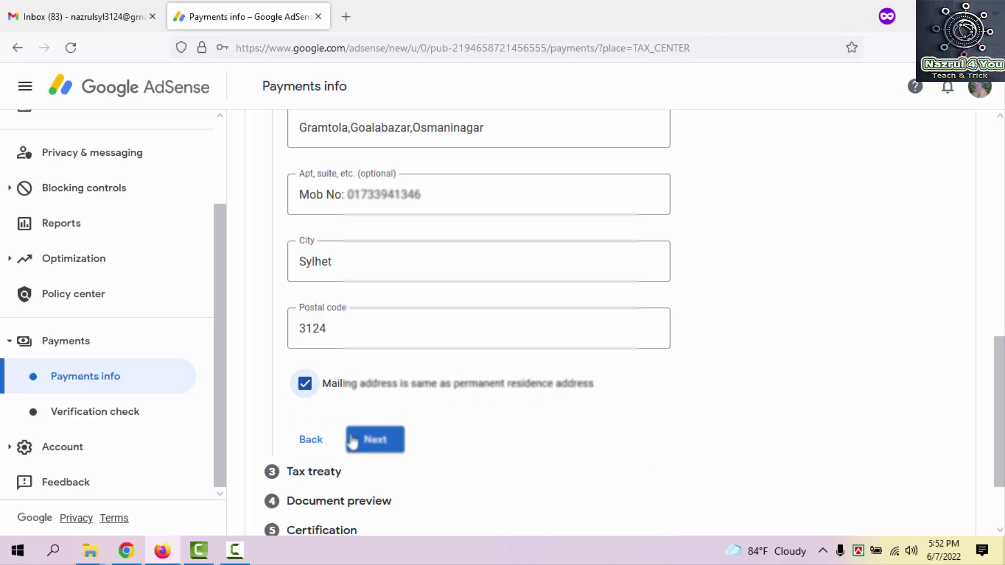
# Step: Continue past the Address section to the Bangladesh–US Tax treaty question
pyautogui.click(386, 446)
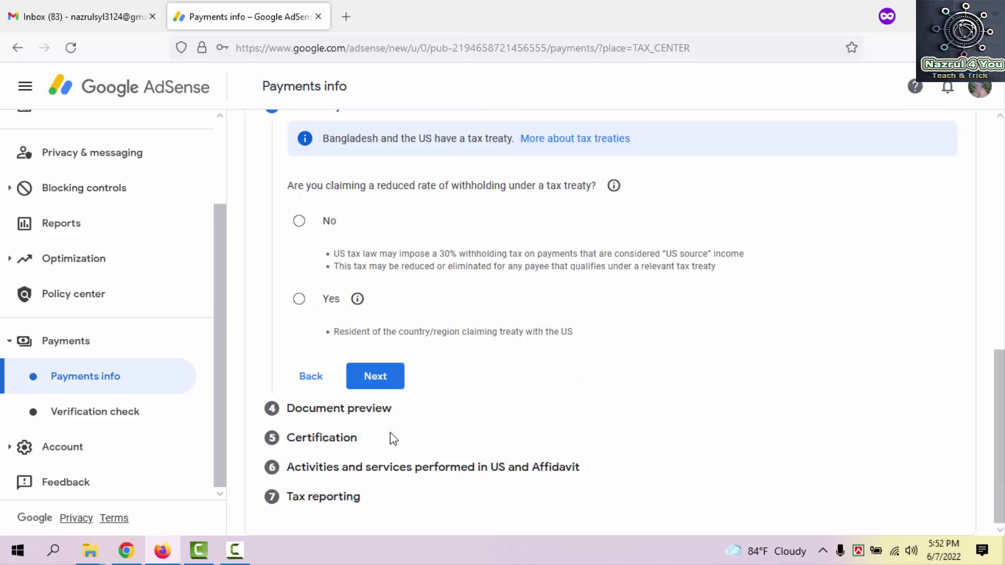
pyautogui.scroll(2, 390, 409)
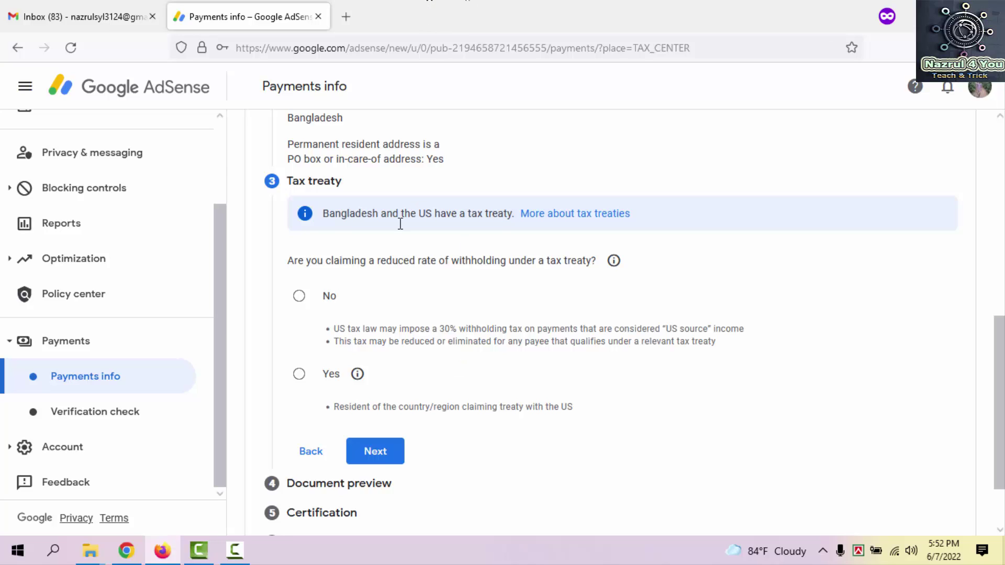
# Step: Claim a reduced treaty rate as a resident of Bangladesh, then bring Special rates and conditions into view
pyautogui.click(299, 375)
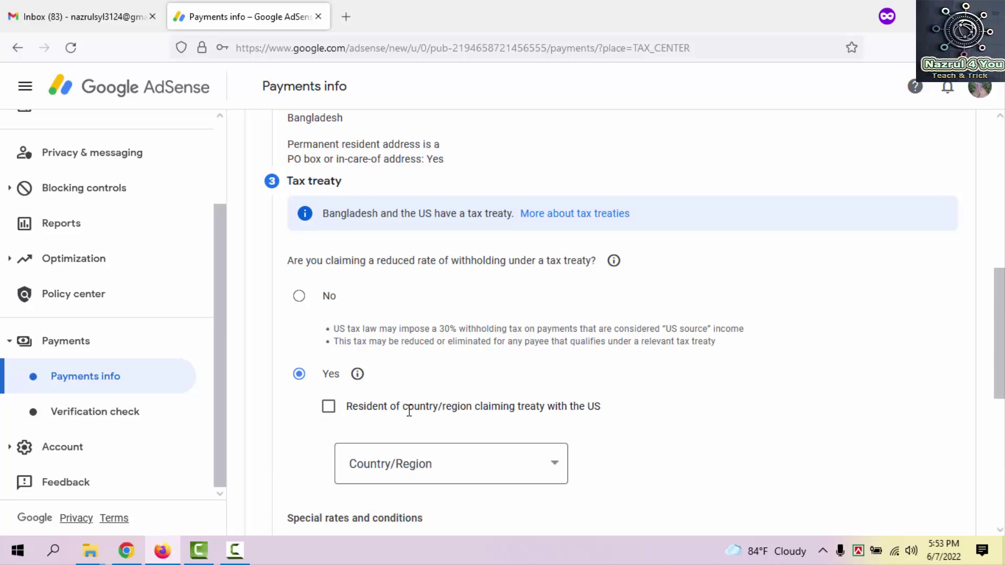
pyautogui.click(327, 407)
pyautogui.click(436, 472)
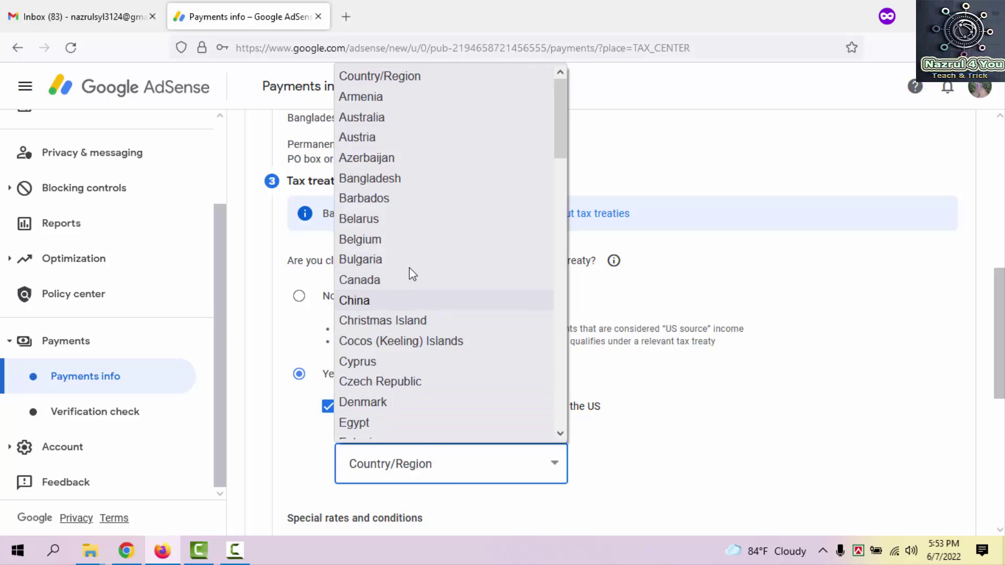
pyautogui.click(401, 183)
pyautogui.scroll(-7, 419, 455)
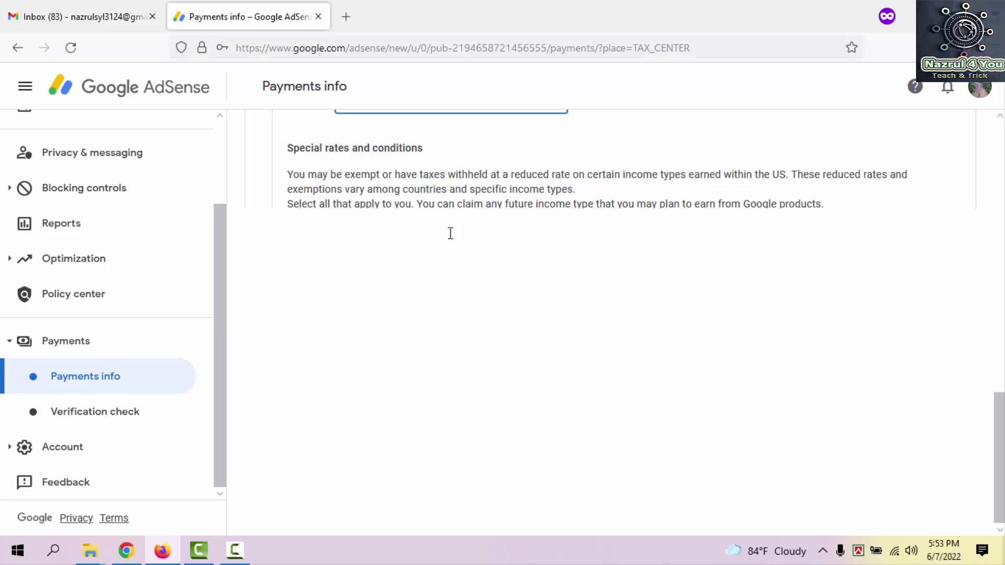
pyautogui.scroll(8, 480, 289)
pyautogui.scroll(-3, 408, 356)
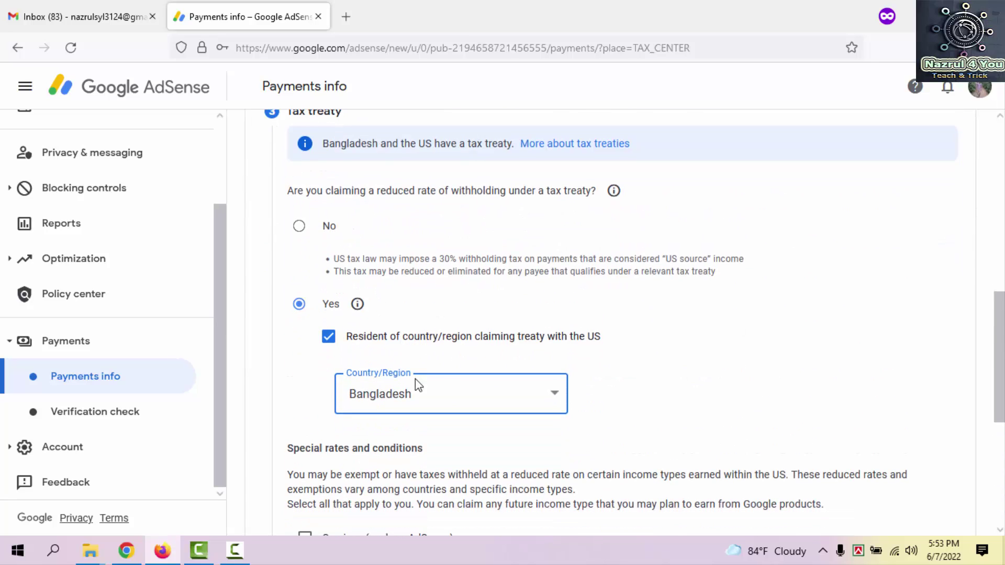
pyautogui.scroll(-3, 445, 398)
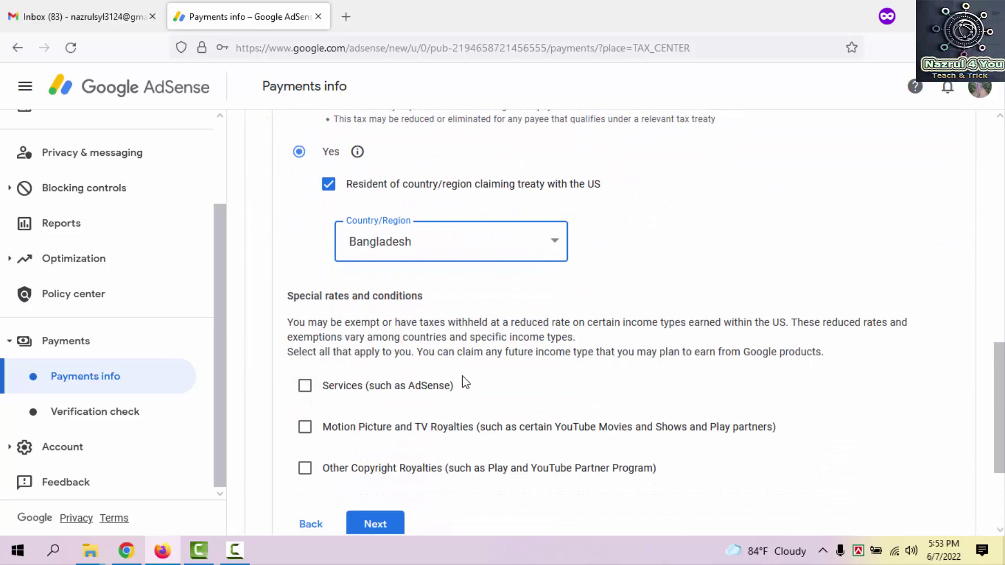
pyautogui.scroll(-3, 325, 269)
pyautogui.scroll(3, 327, 263)
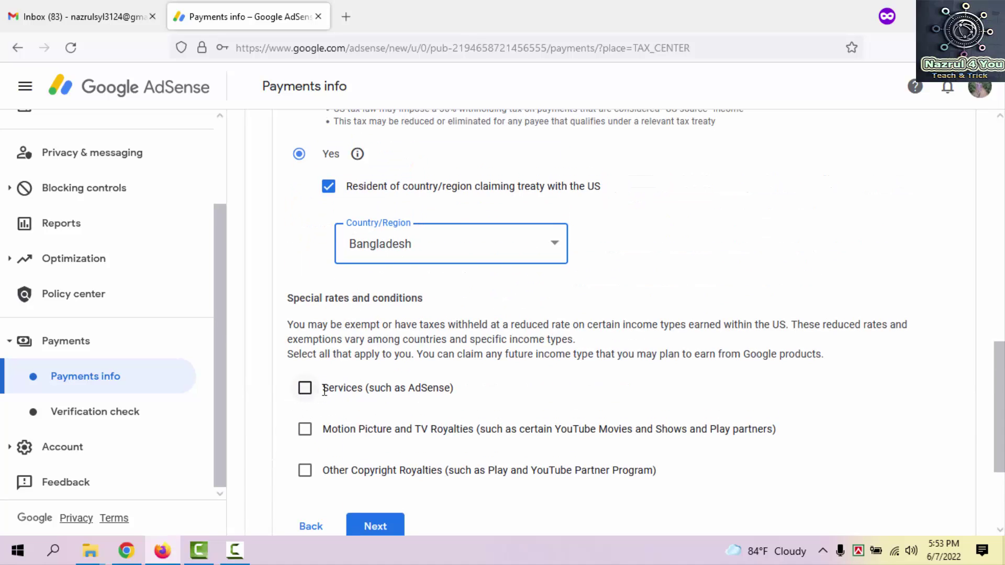
# Step: Claim Services income under Article 7 paragraph 1 at 0% withholding and confirm its terms
pyautogui.click(305, 393)
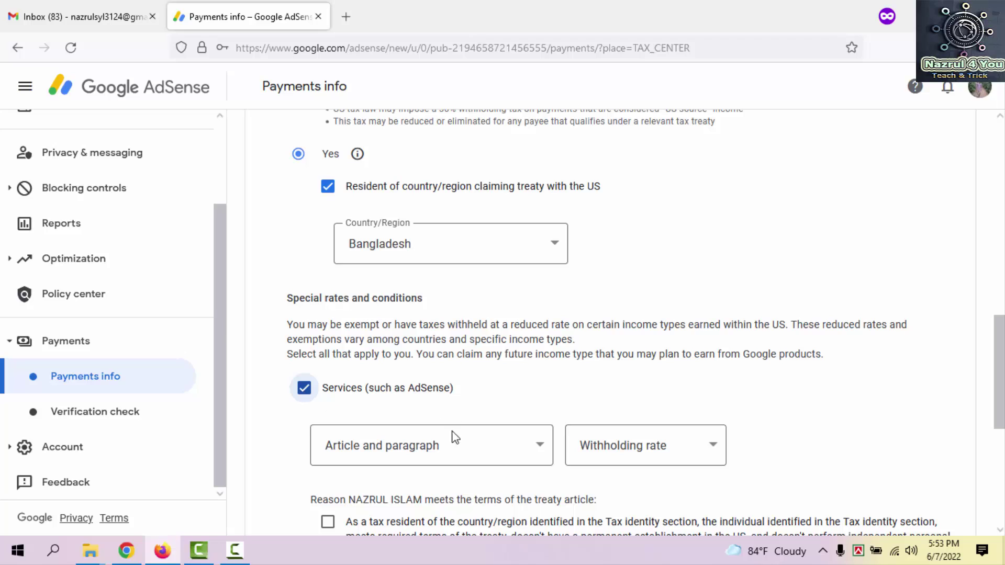
pyautogui.scroll(-2, 352, 449)
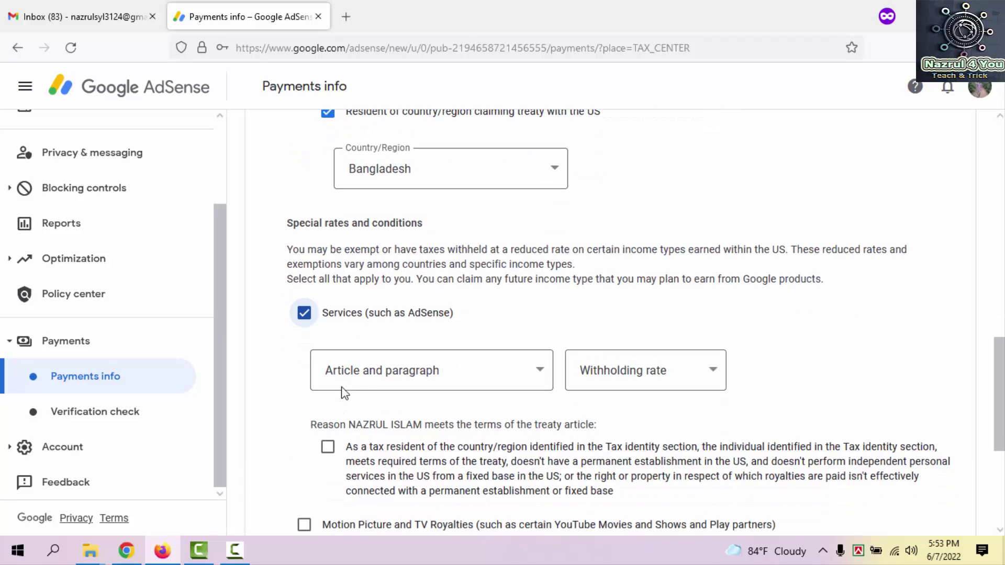
pyautogui.click(451, 375)
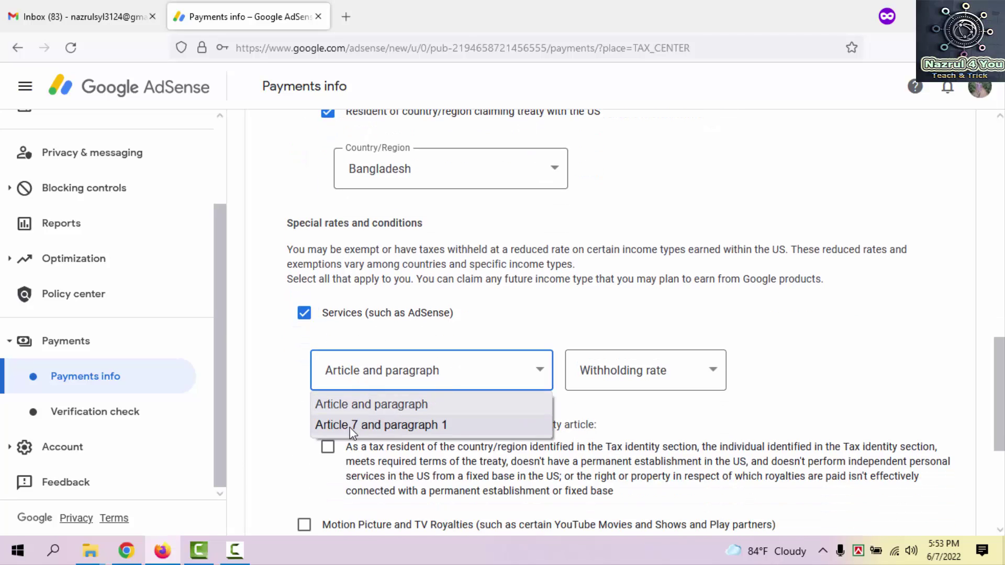
pyautogui.click(416, 426)
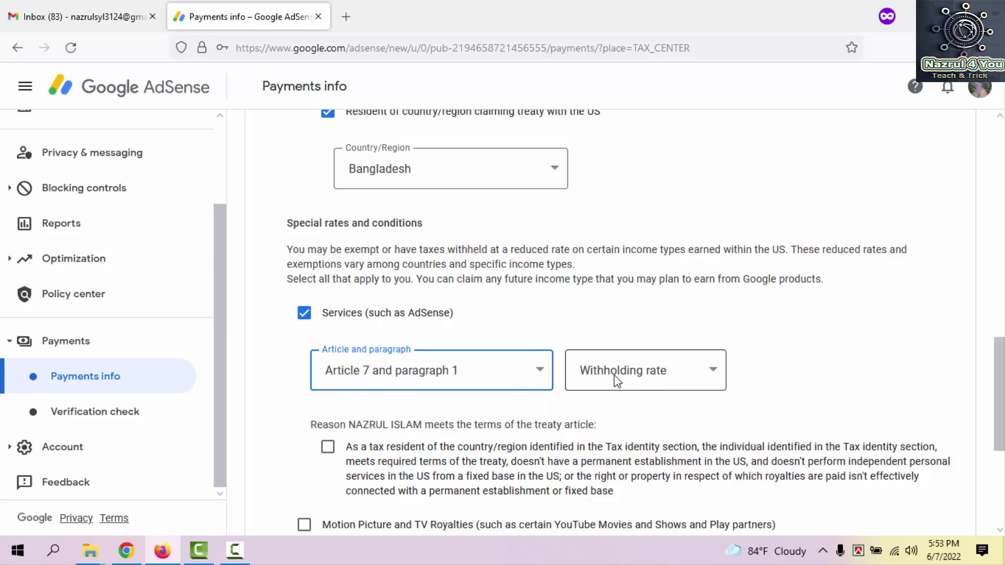
pyautogui.click(649, 380)
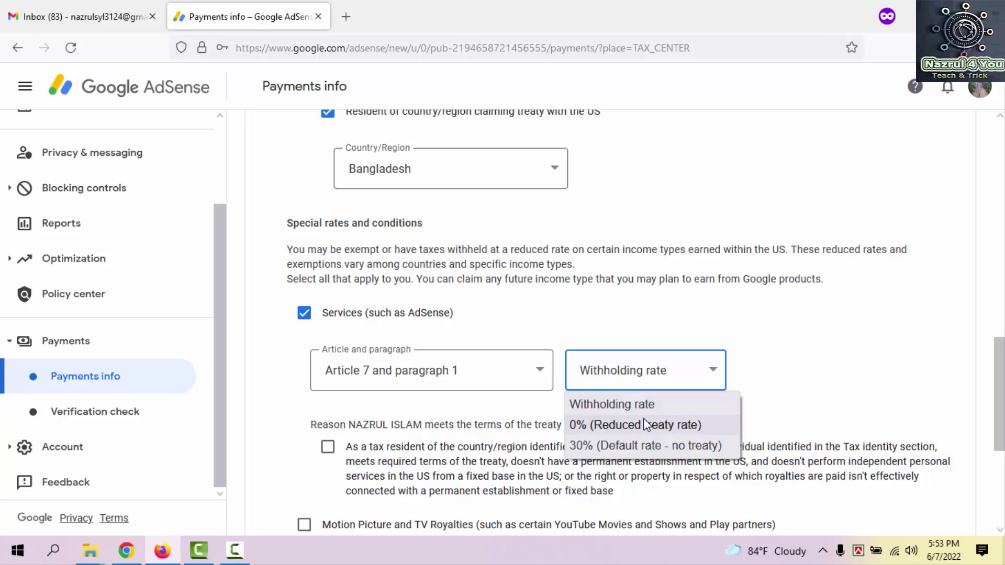
pyautogui.click(671, 425)
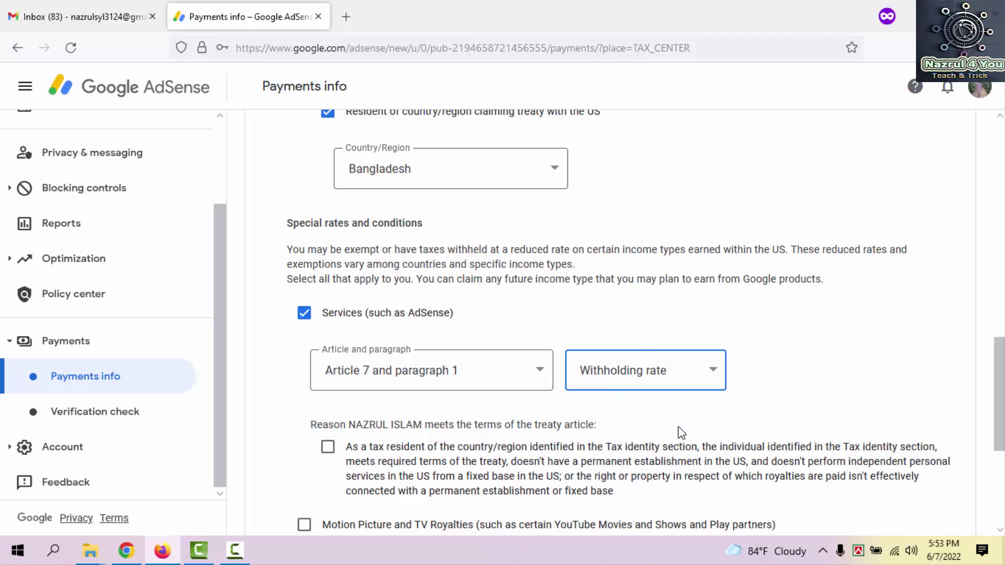
pyautogui.scroll(-2, 680, 431)
pyautogui.click(327, 372)
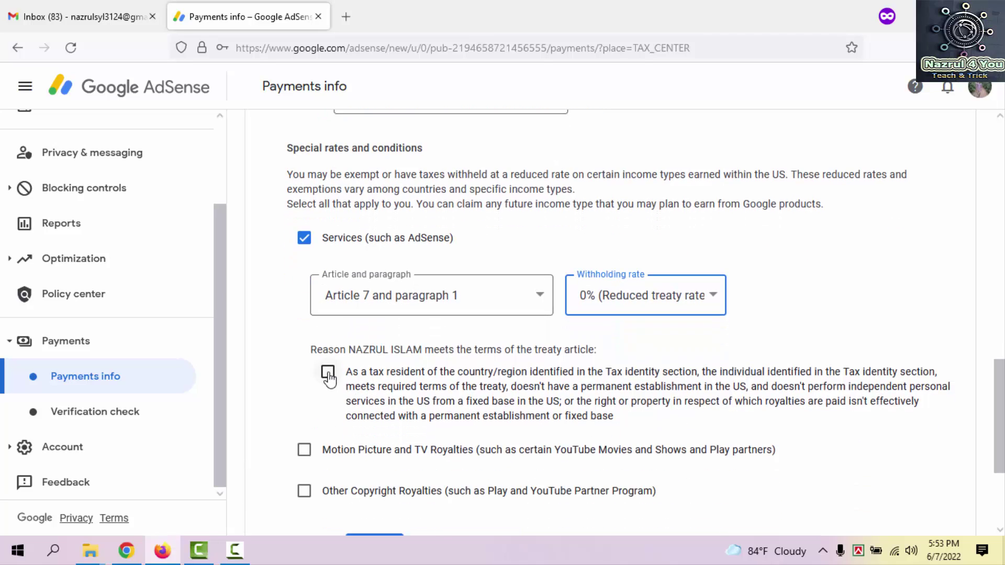
# Step: Claim Motion Picture and TV Royalties under Article 12 paragraph 2 at 10% and confirm its terms
pyautogui.scroll(-3, 354, 361)
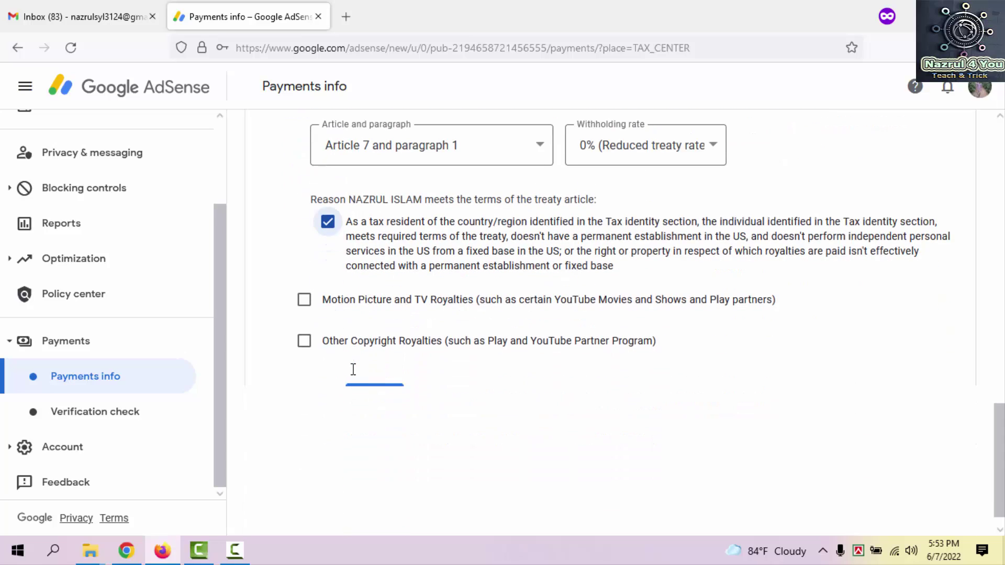
pyautogui.click(303, 301)
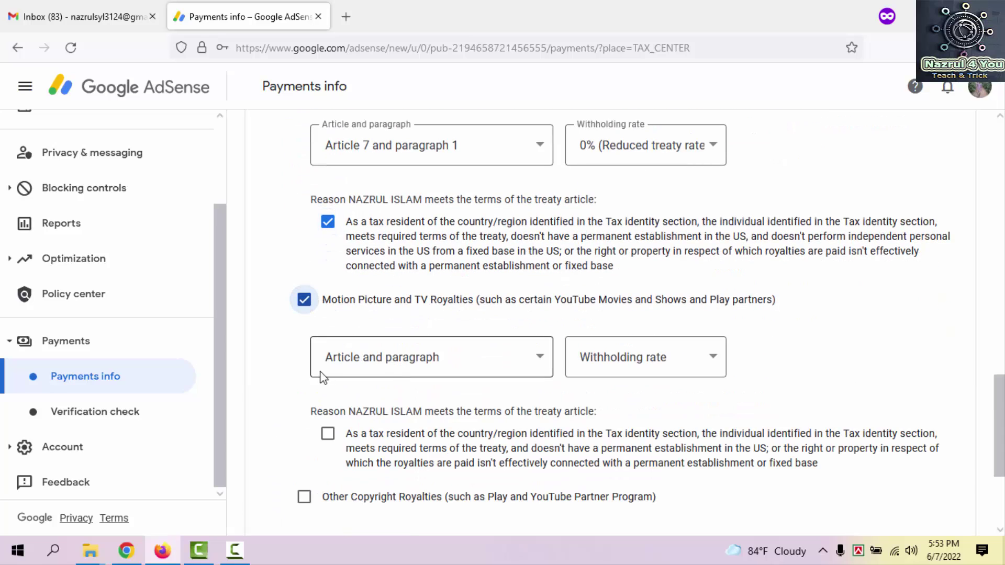
pyautogui.click(394, 361)
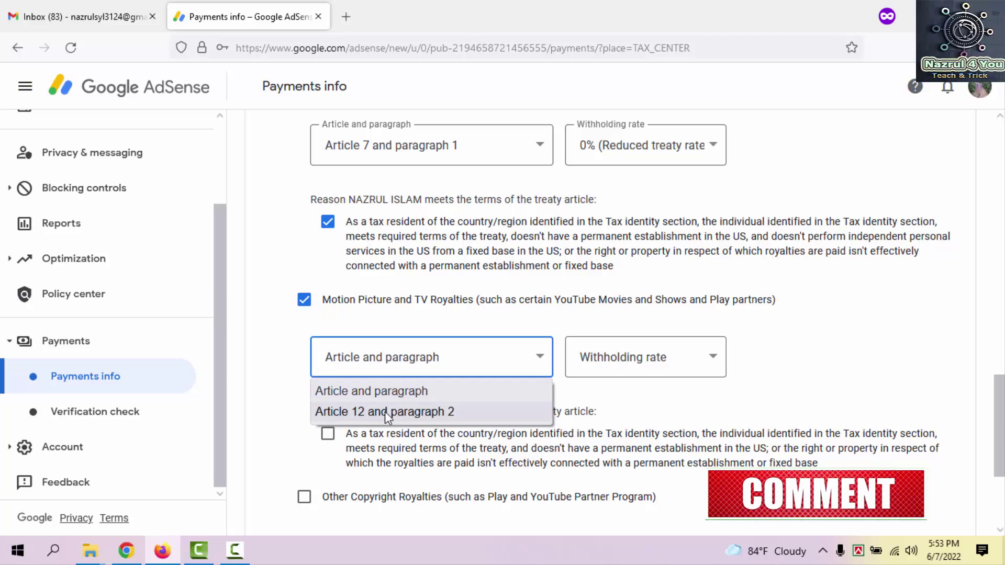
pyautogui.click(414, 413)
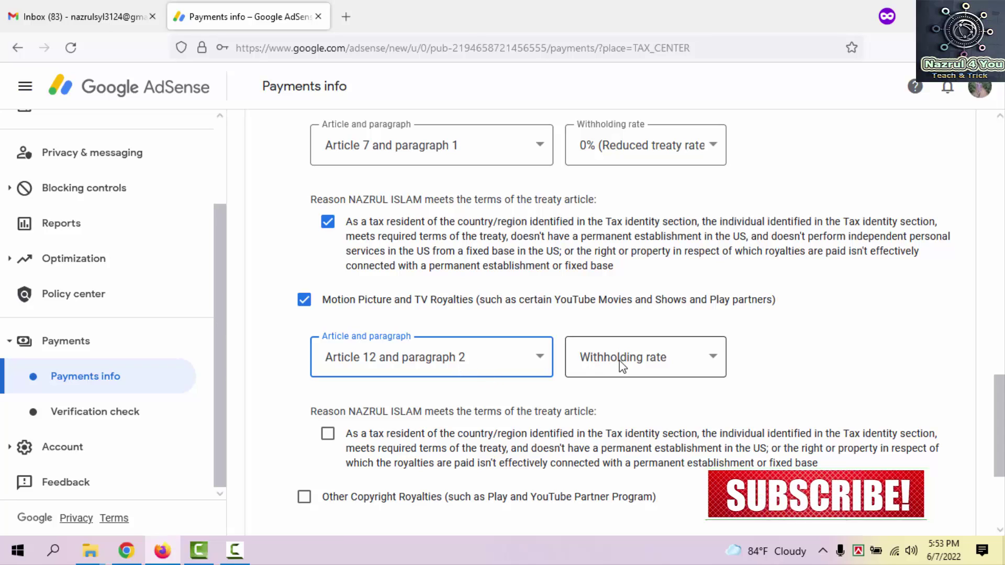
pyautogui.click(641, 366)
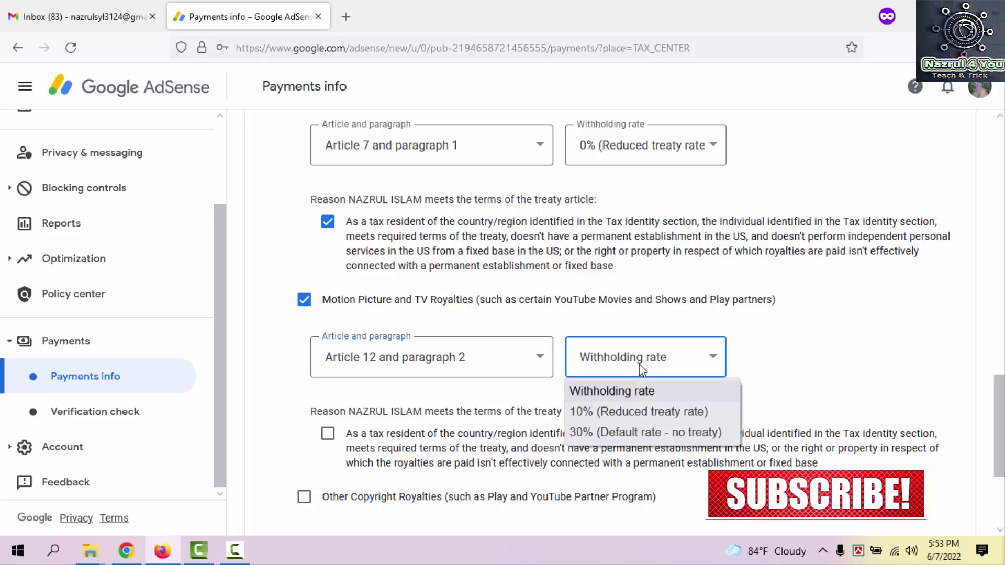
pyautogui.click(636, 413)
pyautogui.scroll(-2, 636, 420)
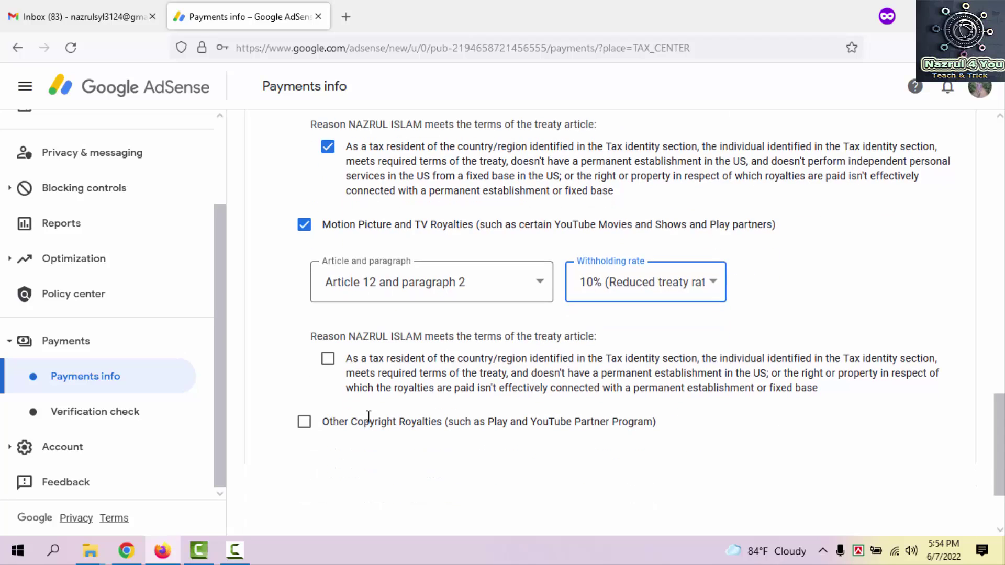
pyautogui.click(328, 359)
# Step: Add Other Copyright Royalties under Article 12 paragraph 2 at 10% withholding, confirming its treaty terms
pyautogui.scroll(-2, 348, 384)
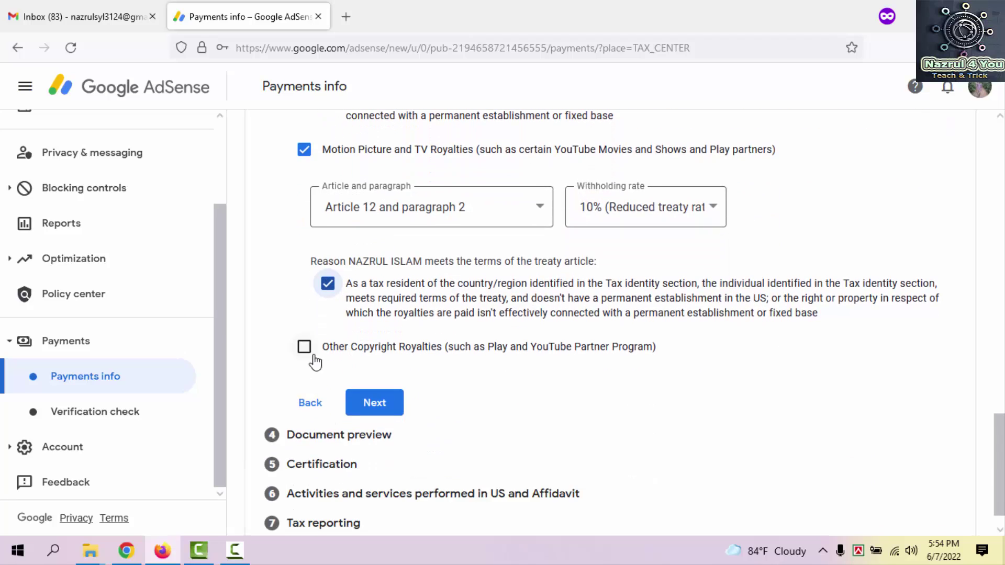
pyautogui.click(310, 352)
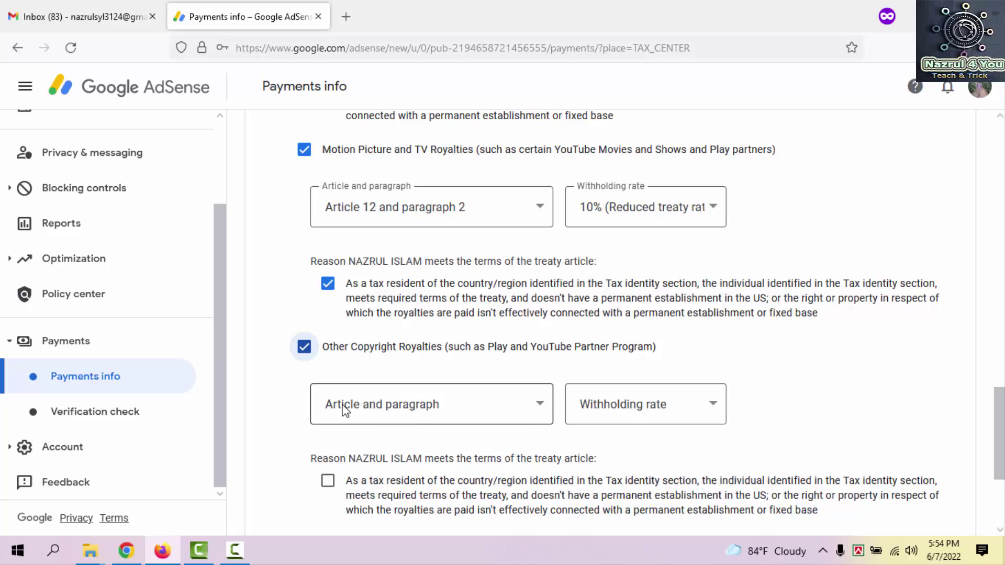
pyautogui.click(405, 403)
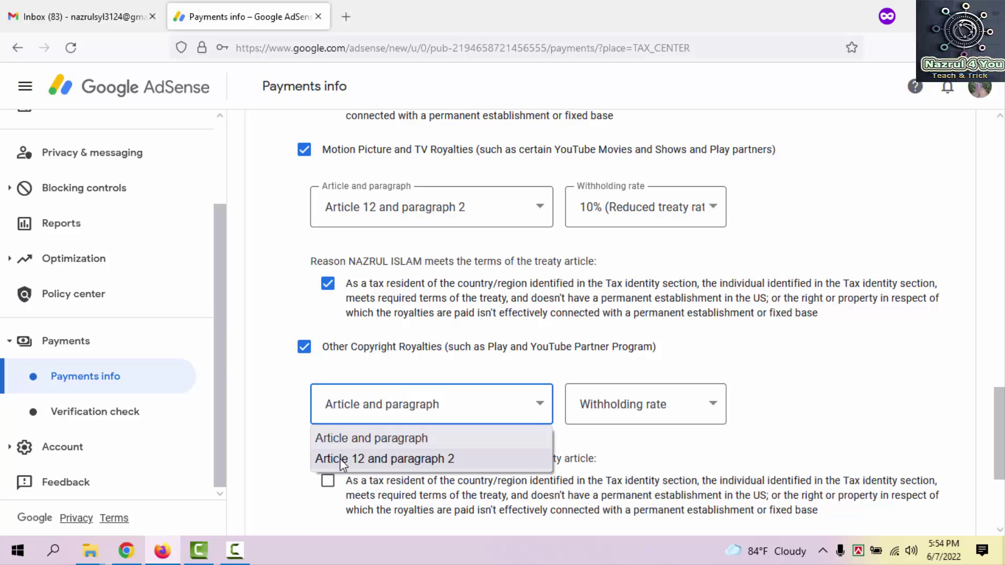
pyautogui.click(443, 459)
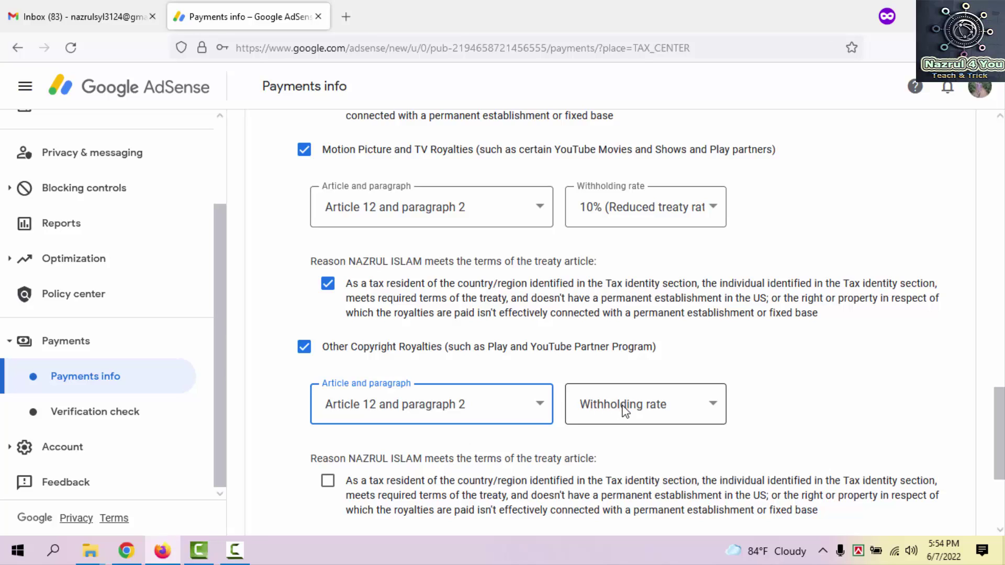
pyautogui.click(702, 405)
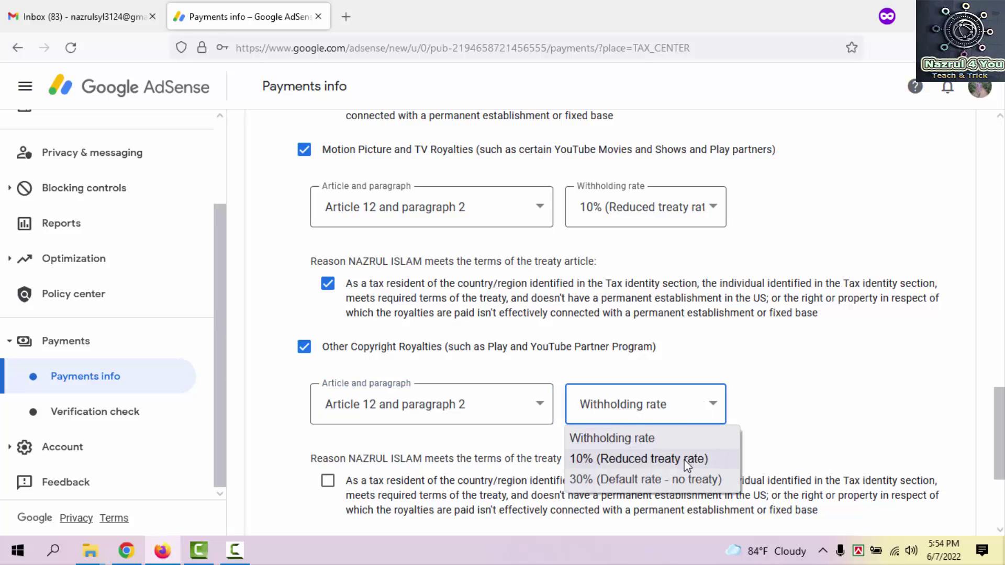
pyautogui.click(685, 459)
pyautogui.scroll(-2, 602, 382)
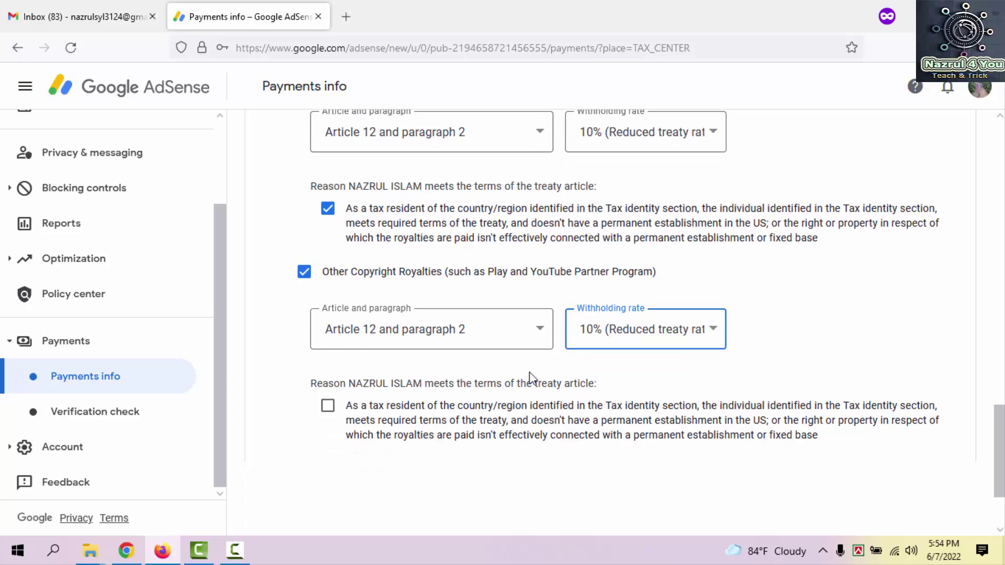
pyautogui.scroll(-2, 443, 378)
pyautogui.click(328, 331)
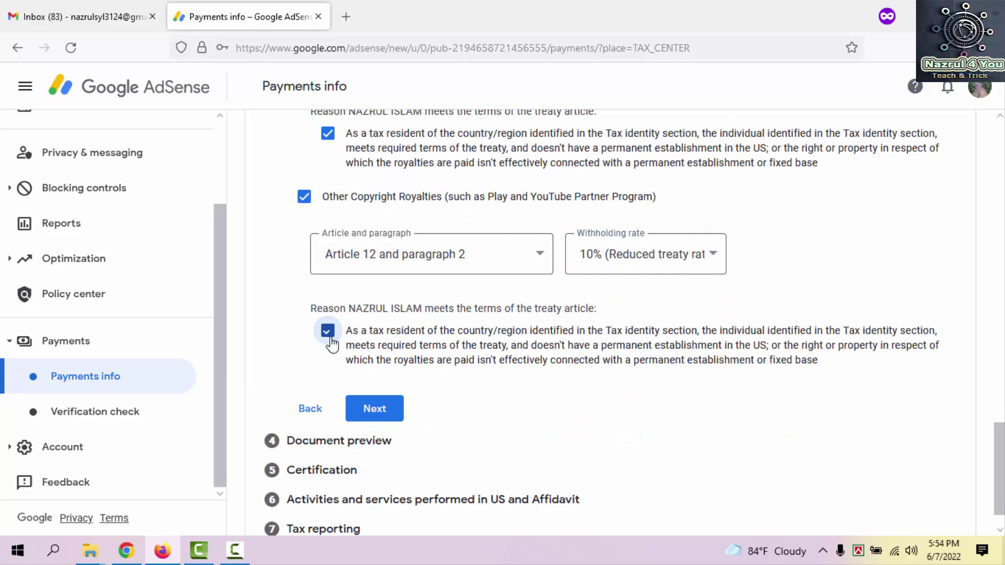
# Step: Continue to Document preview, check the four generated W-8BEN forms, and confirm they were reviewed
pyautogui.click(386, 413)
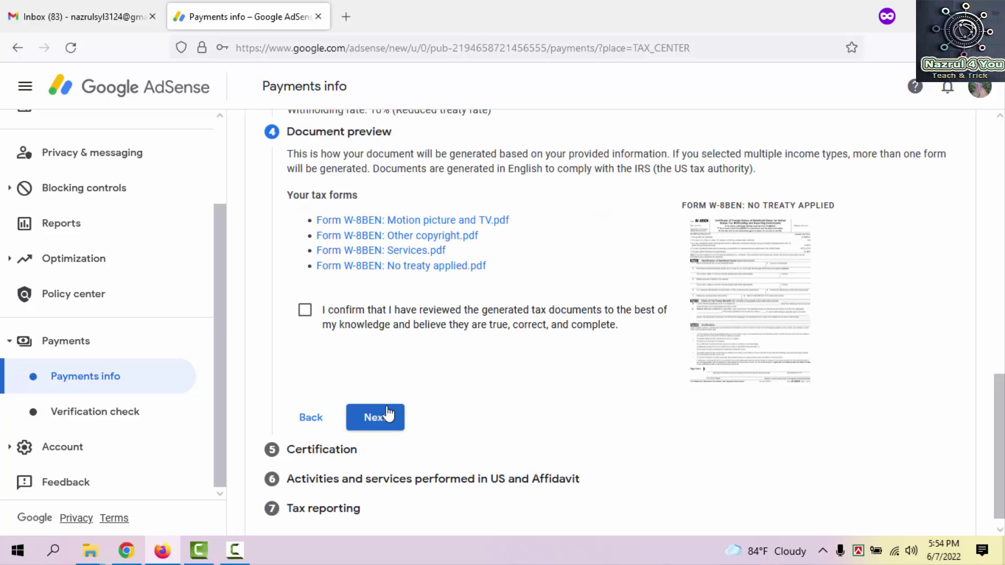
pyautogui.scroll(2, 448, 212)
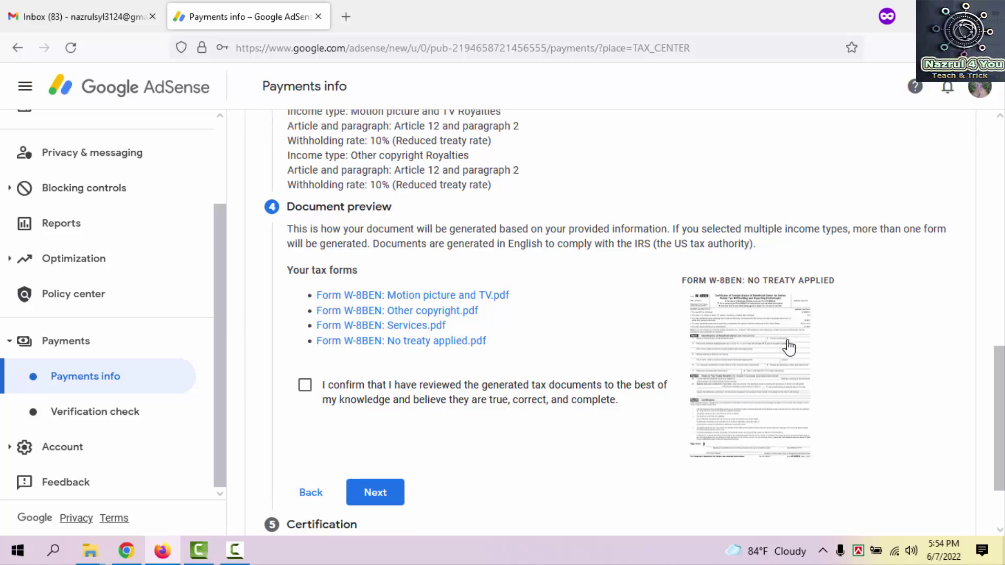
pyautogui.scroll(-2, 469, 310)
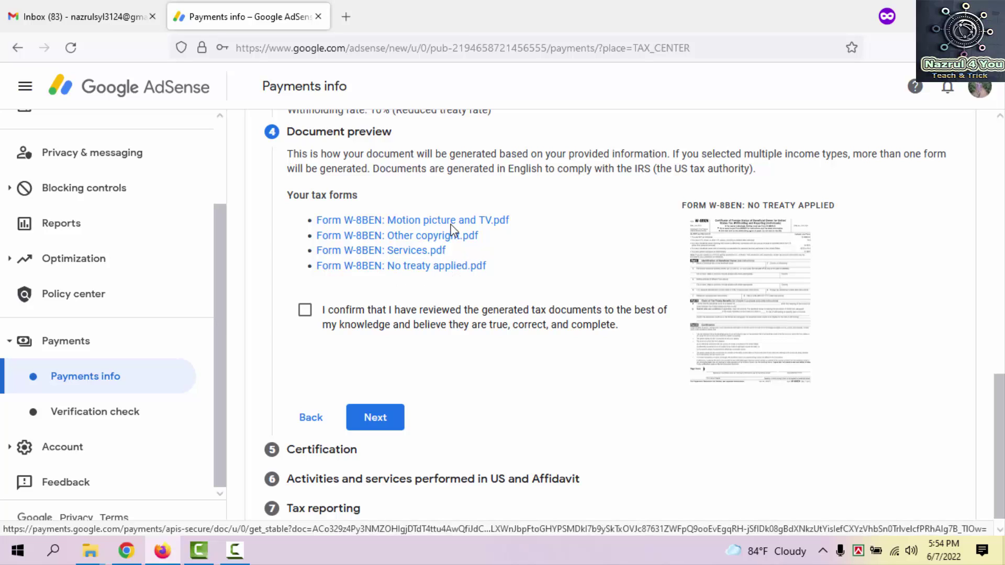
pyautogui.click(304, 312)
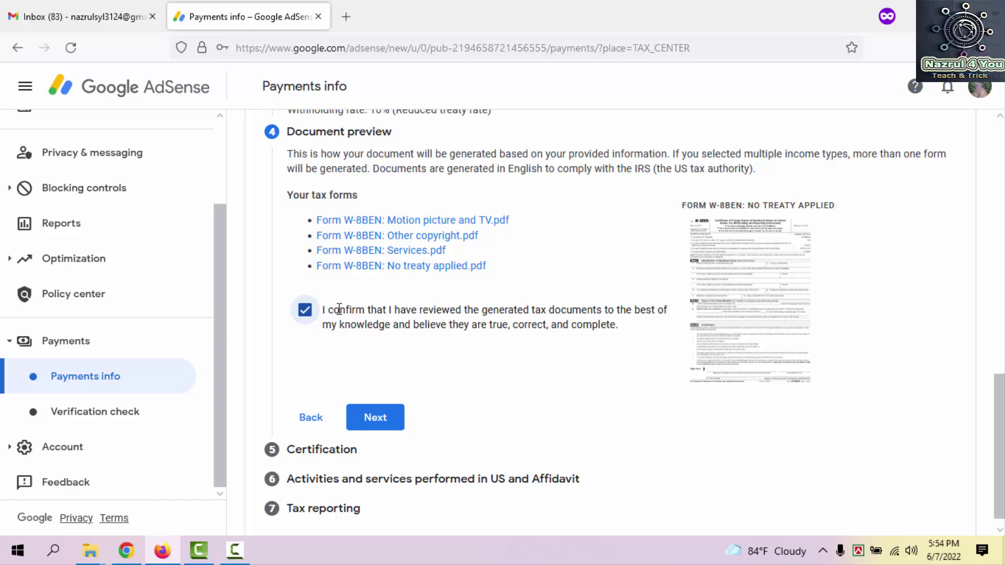
# Step: On Certification, confirm being the person named in Tax identity and enter the signer's full legal name
pyautogui.click(388, 421)
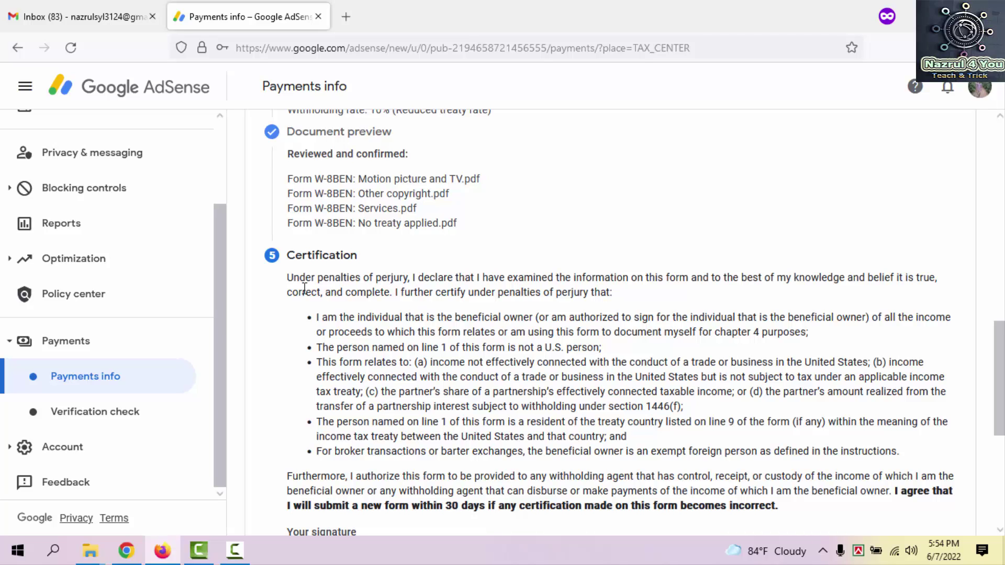
pyautogui.scroll(-5, 329, 256)
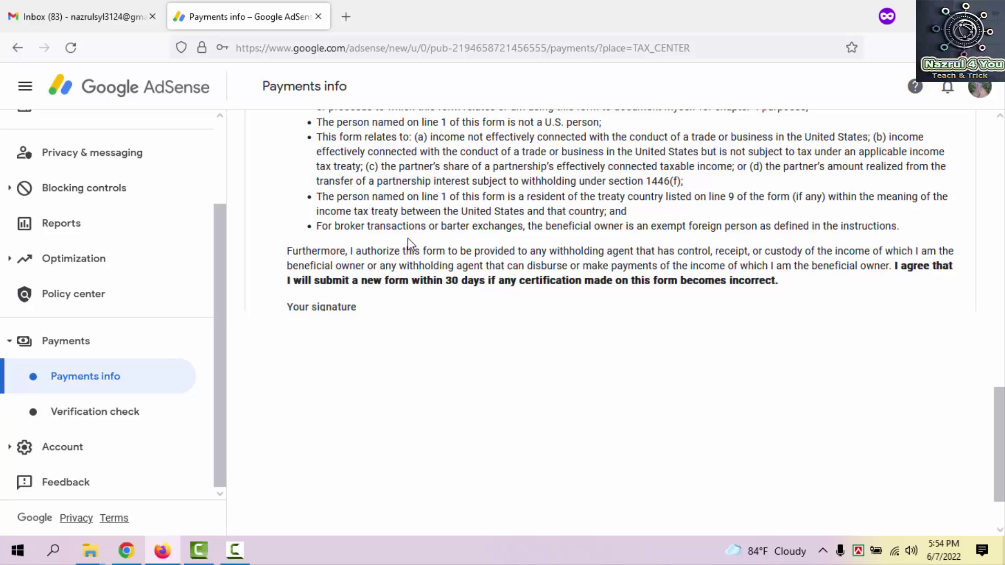
pyautogui.scroll(3, 407, 238)
pyautogui.scroll(-2, 364, 225)
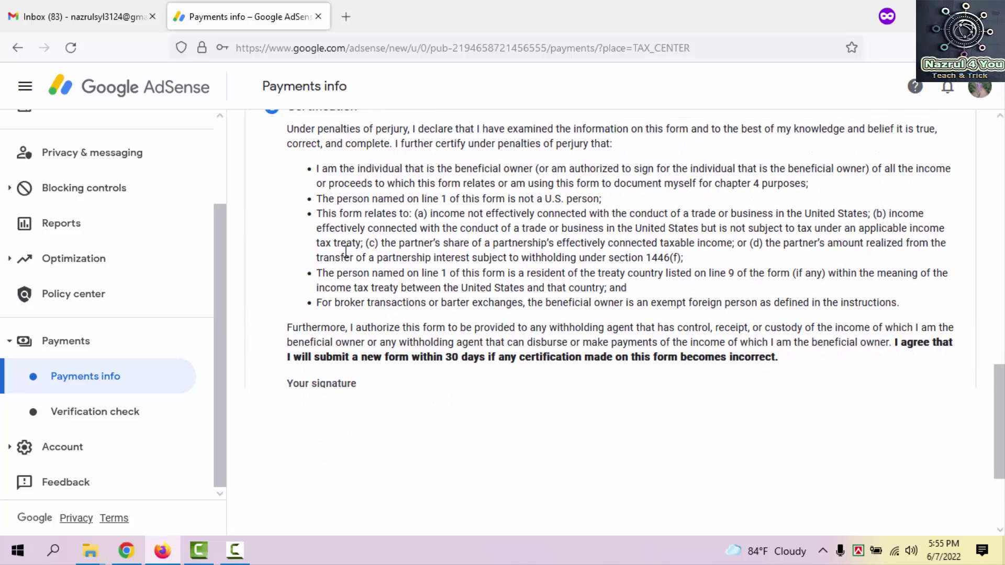
pyautogui.scroll(-2, 393, 241)
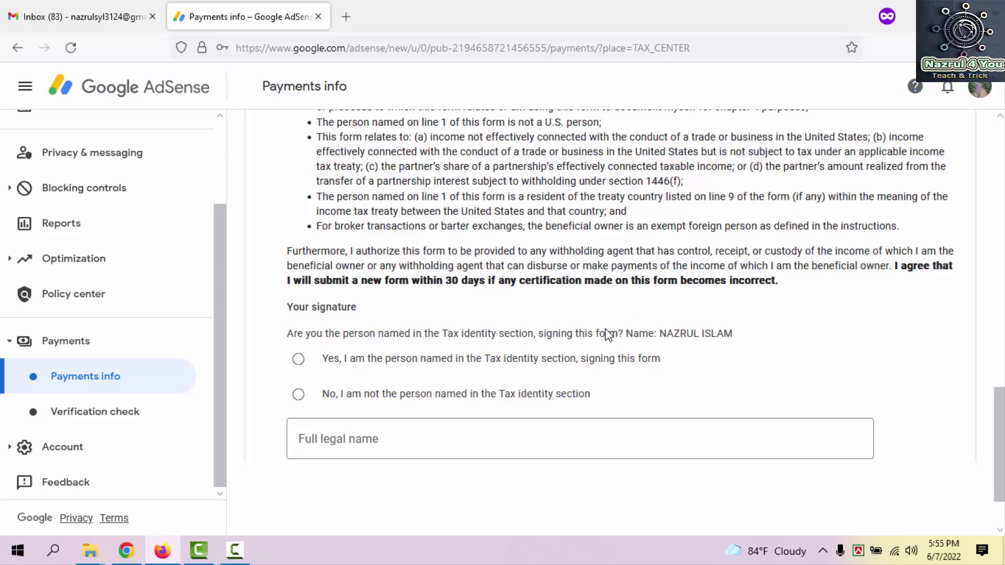
pyautogui.scroll(-2, 600, 328)
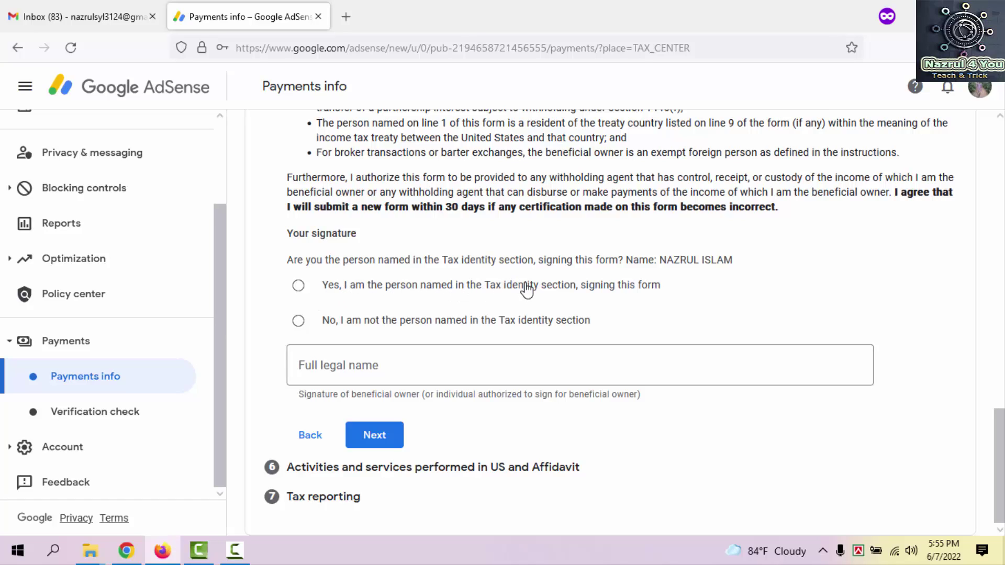
pyautogui.click(643, 291)
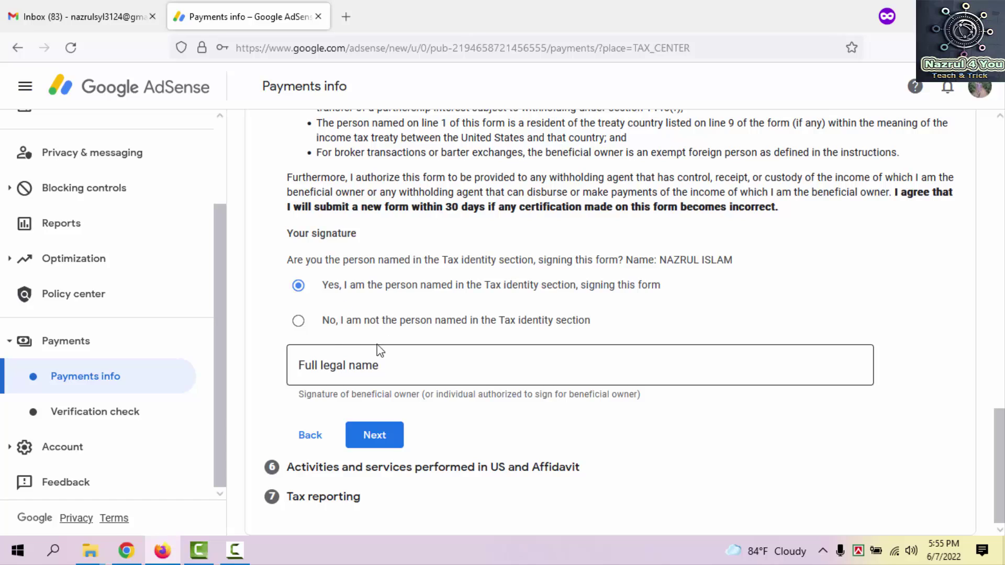
pyautogui.click(358, 367)
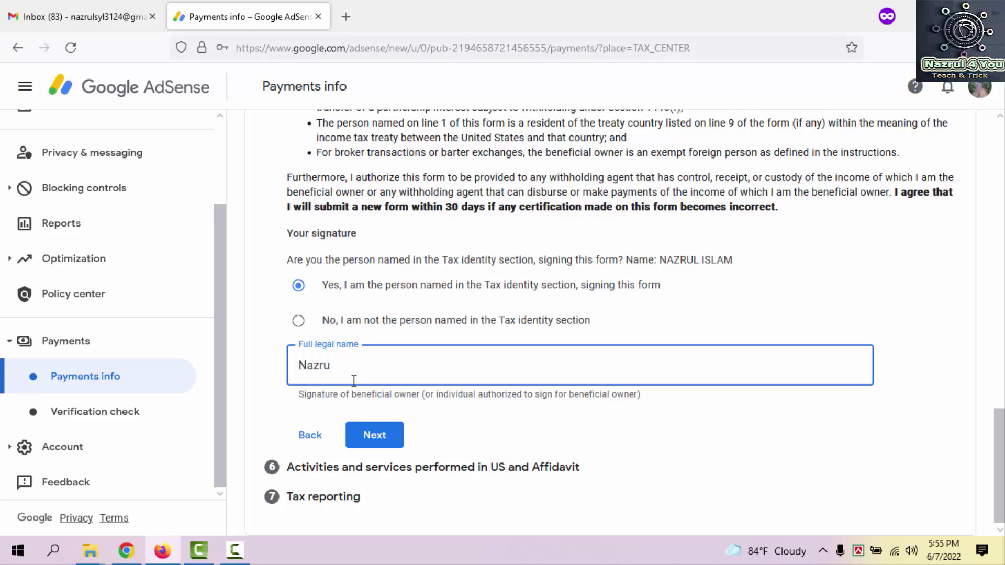
pyautogui.write('Nazrul Islka')
# Step: Answer No to US activities, certify services are performed outside the US, and declare a profile without previous payments
pyautogui.click(377, 440)
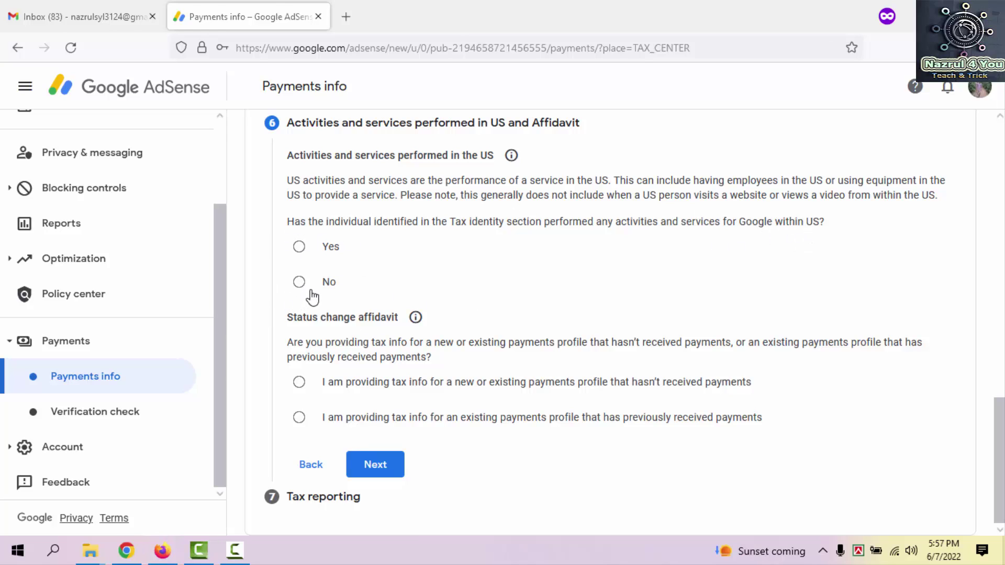
pyautogui.click(297, 285)
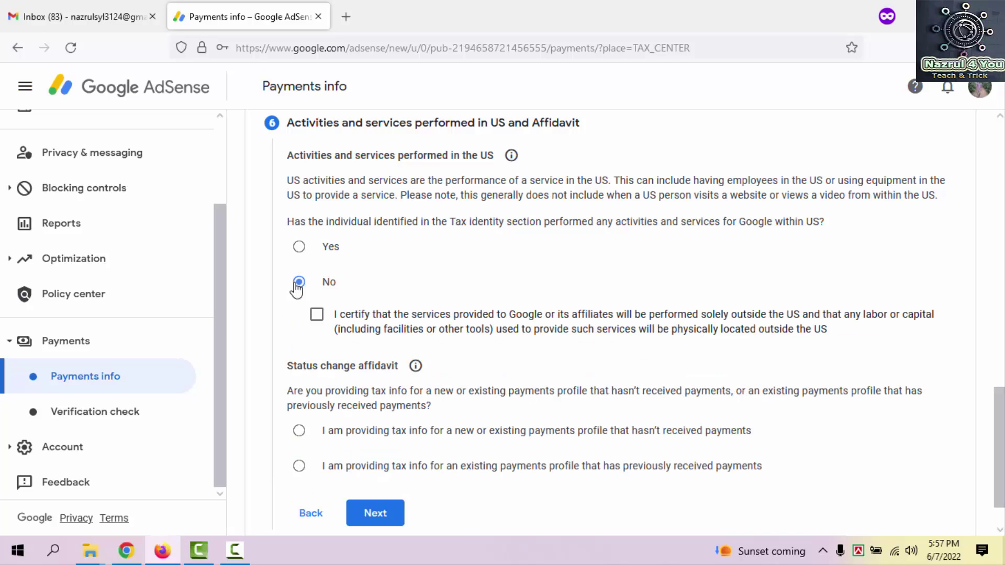
pyautogui.click(315, 319)
pyautogui.scroll(-1, 428, 325)
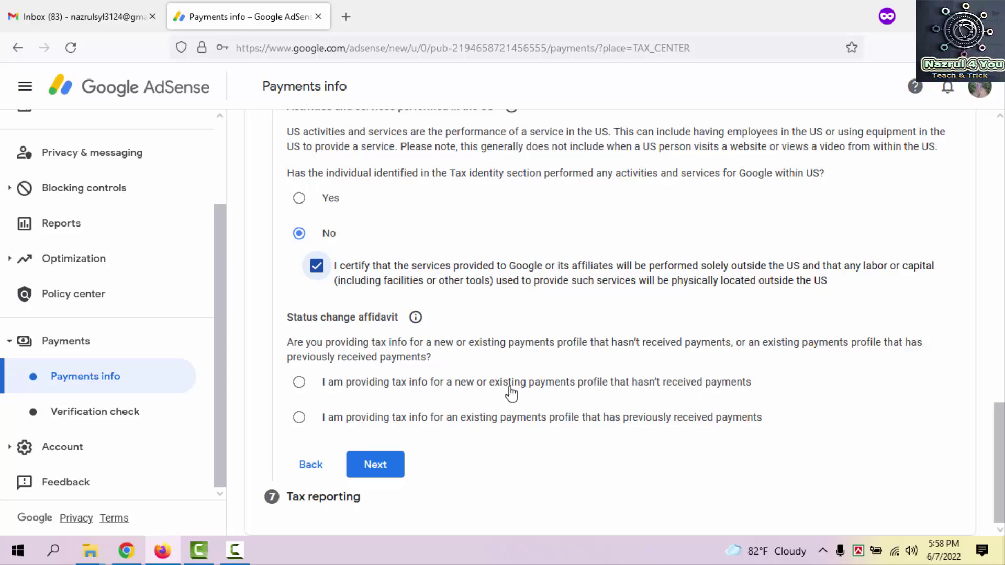
pyautogui.click(299, 383)
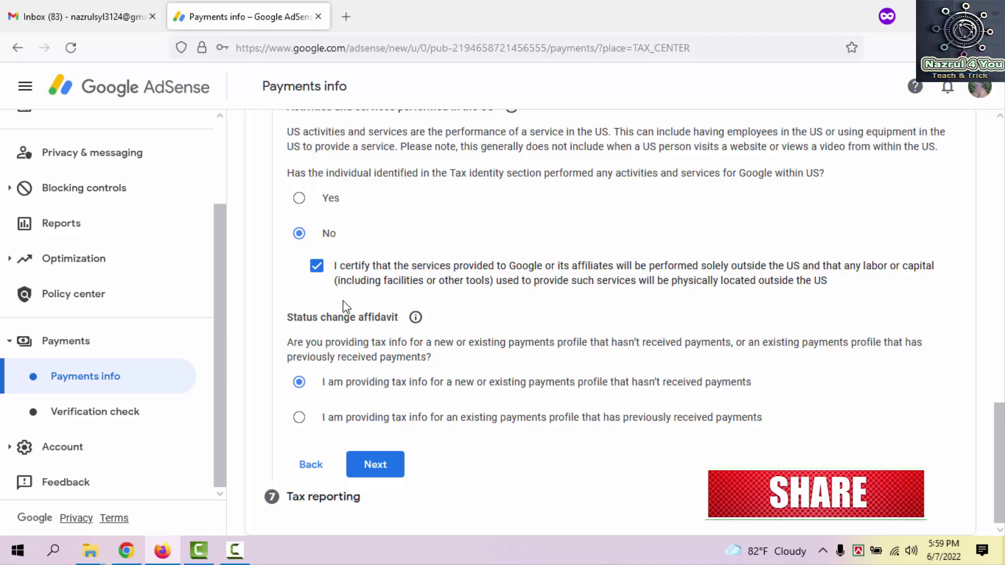
# Step: On Tax reporting, keep Go paperless selected and accept the paperless delivery agreement
pyautogui.click(382, 469)
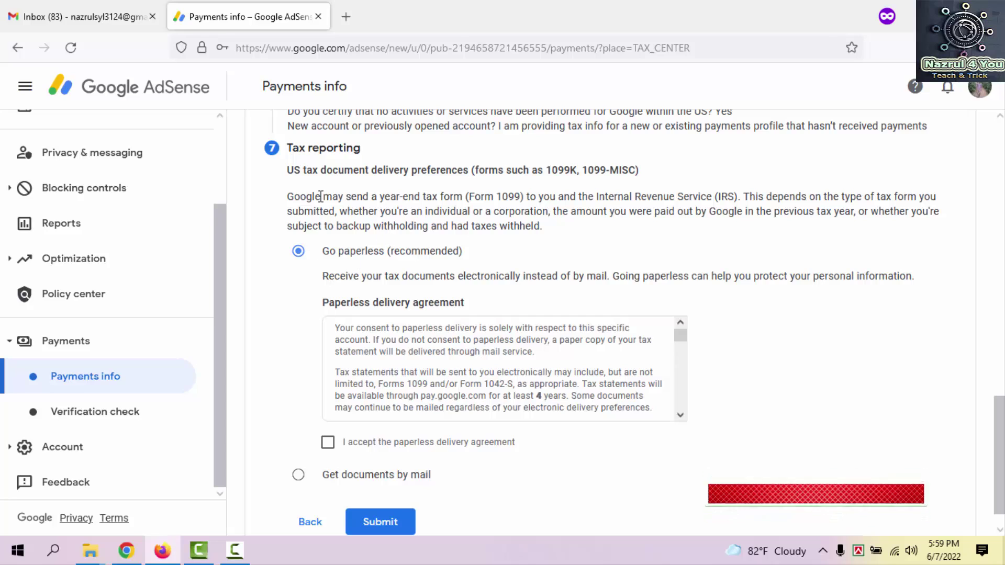
pyautogui.click(332, 444)
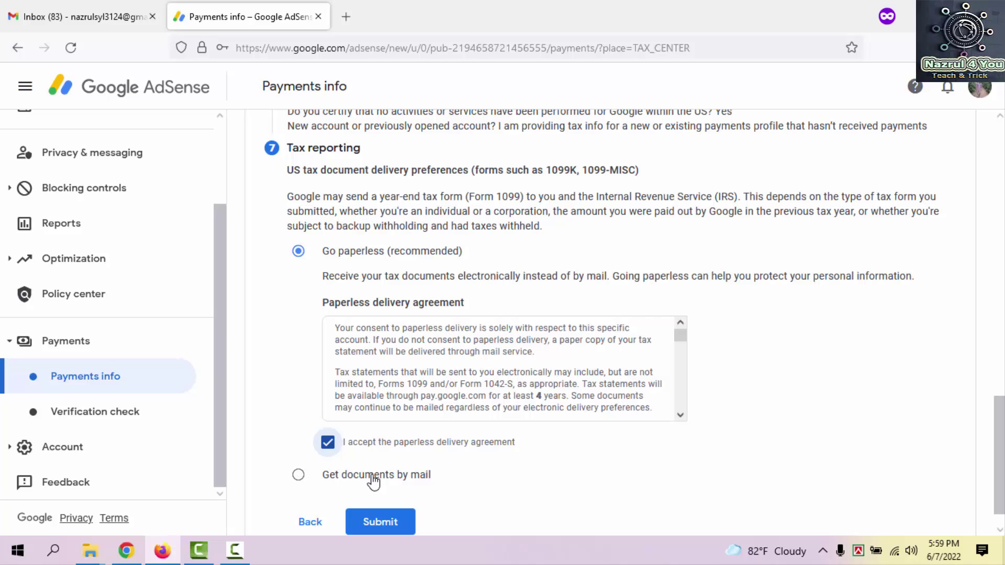
pyautogui.click(341, 475)
pyautogui.click(341, 390)
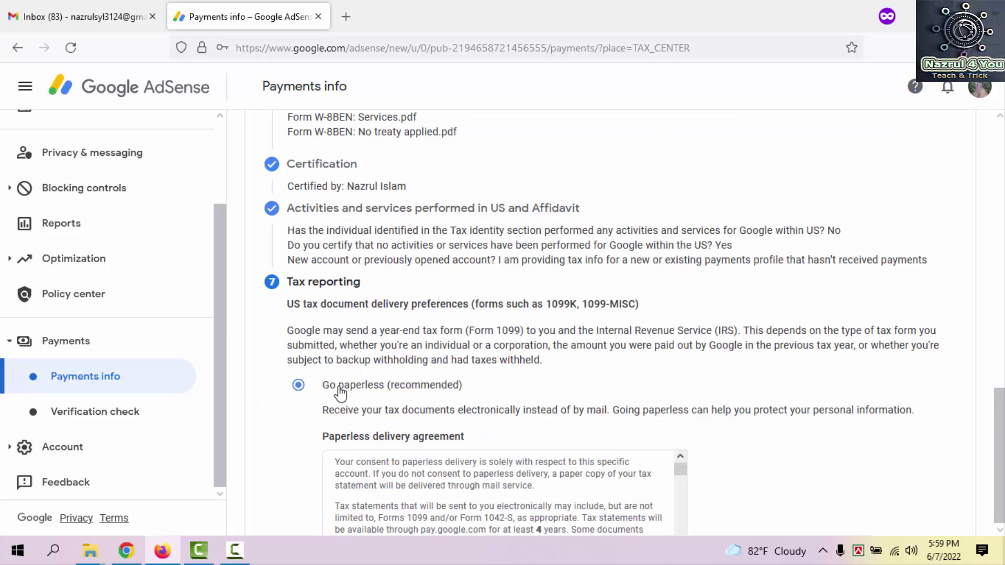
pyautogui.scroll(-3, 393, 397)
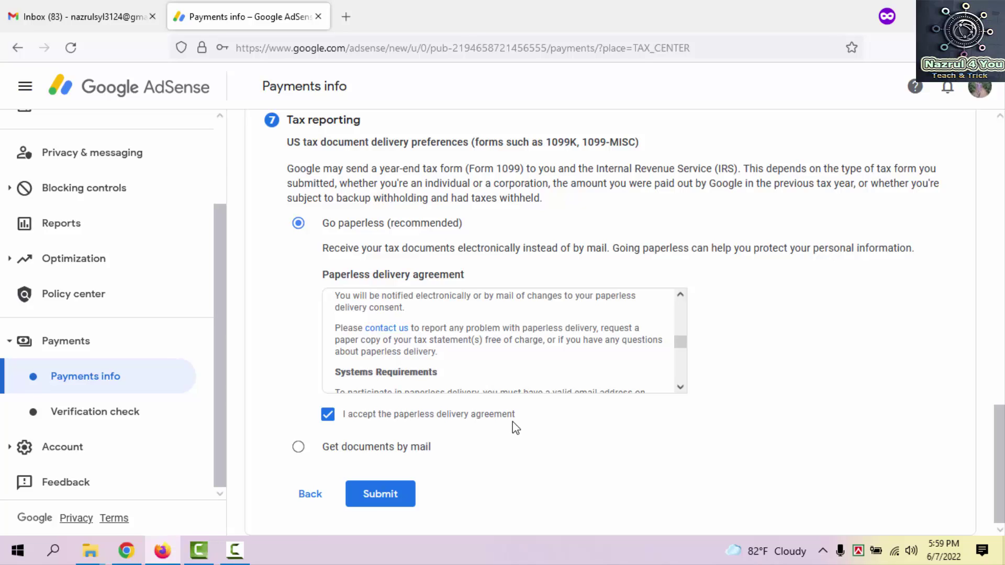
pyautogui.click(391, 496)
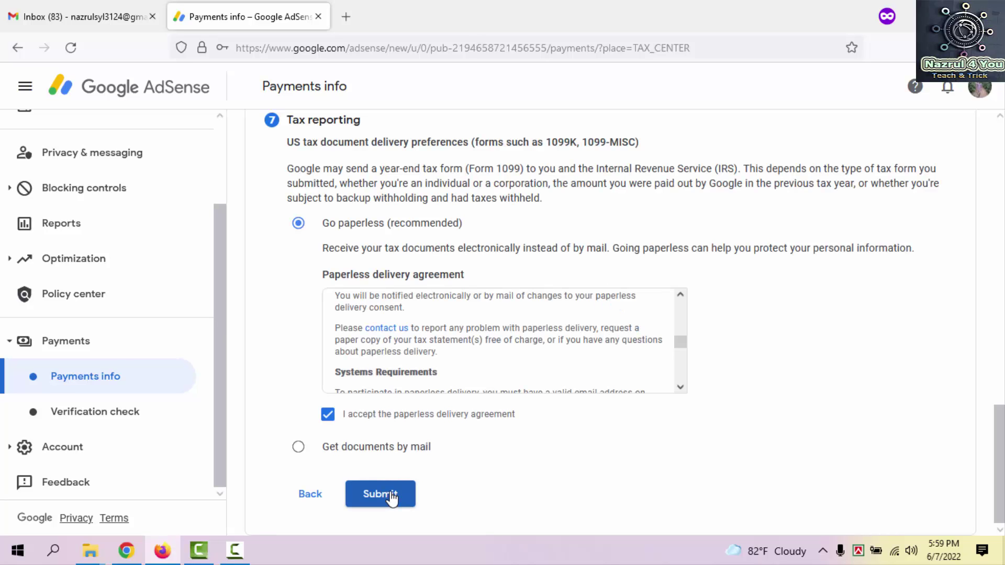
# Step: Submit the W-8BEN and check its Approved status in Manage tax info
pyautogui.click(392, 499)
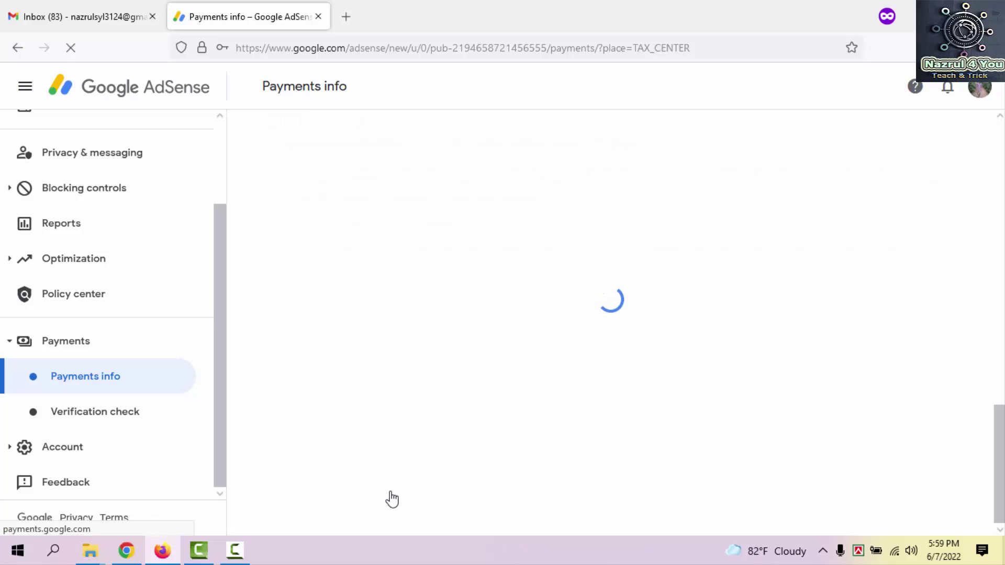
pyautogui.scroll(2, 392, 499)
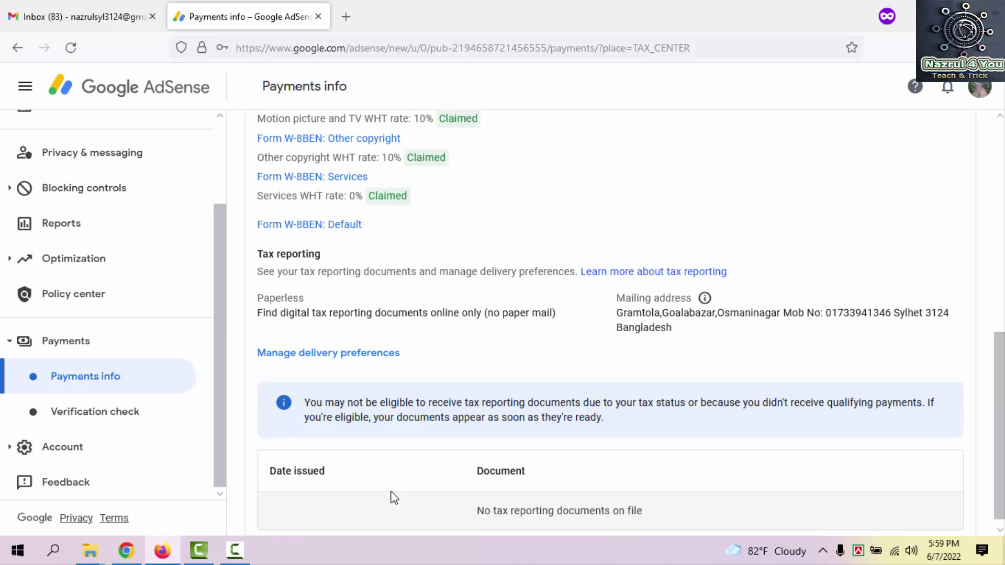
pyautogui.scroll(5, 512, 198)
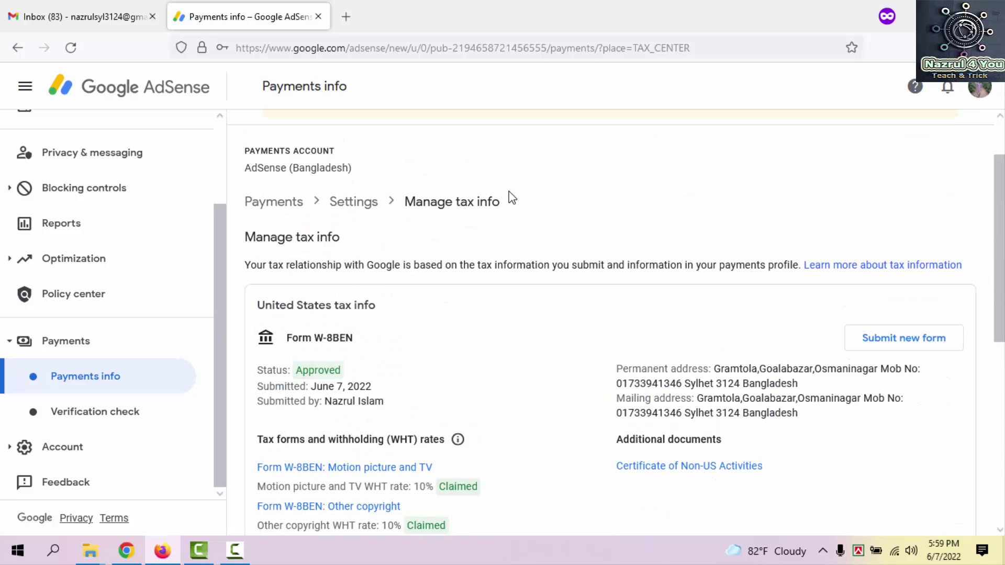
pyautogui.scroll(-3, 512, 198)
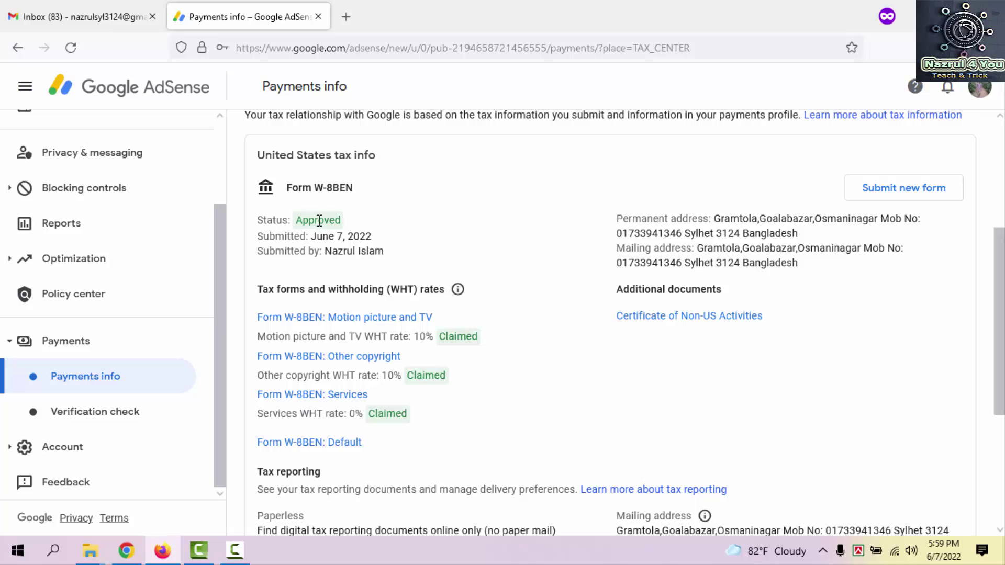
pyautogui.scroll(2, 324, 224)
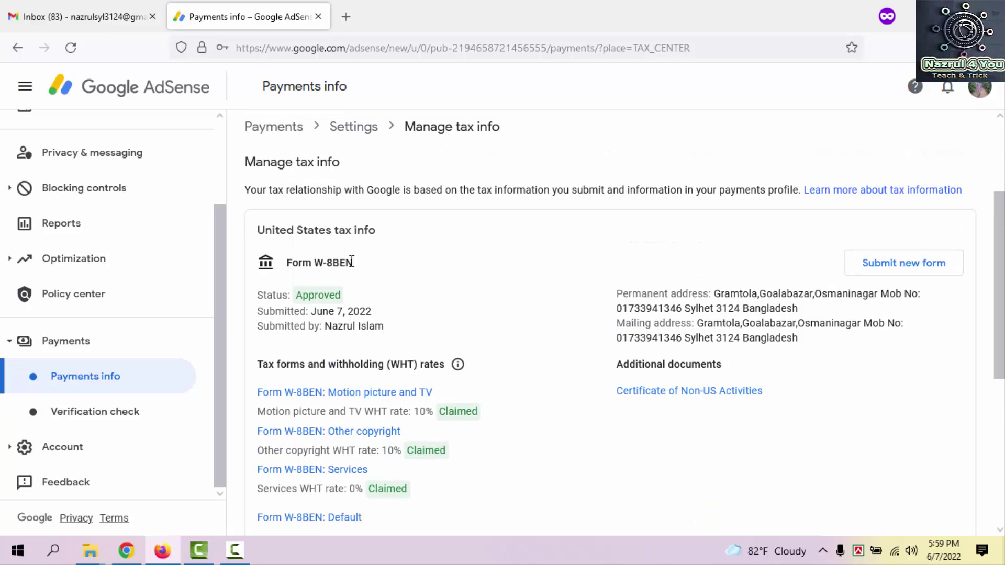
pyautogui.scroll(-2, 384, 312)
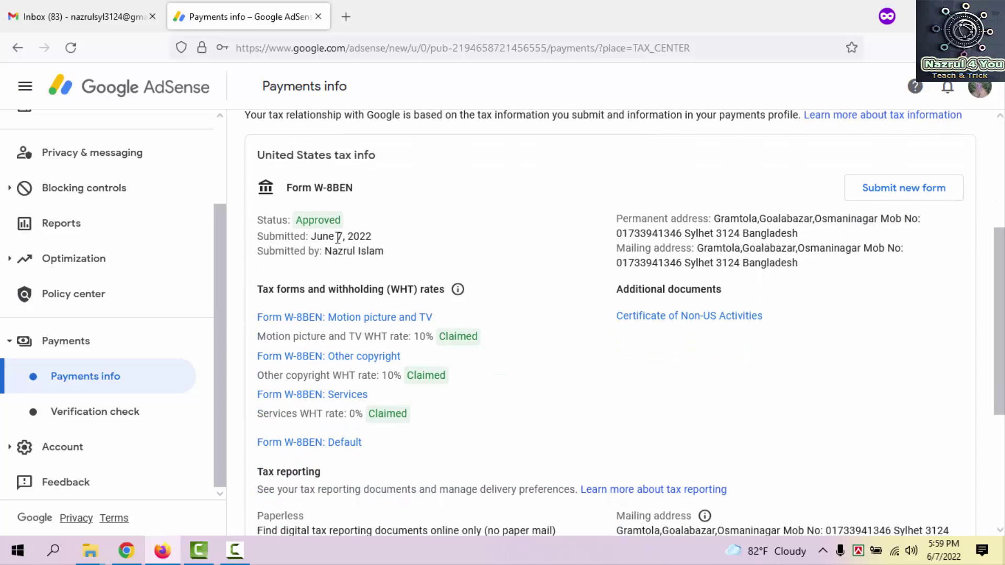
pyautogui.scroll(-2, 392, 252)
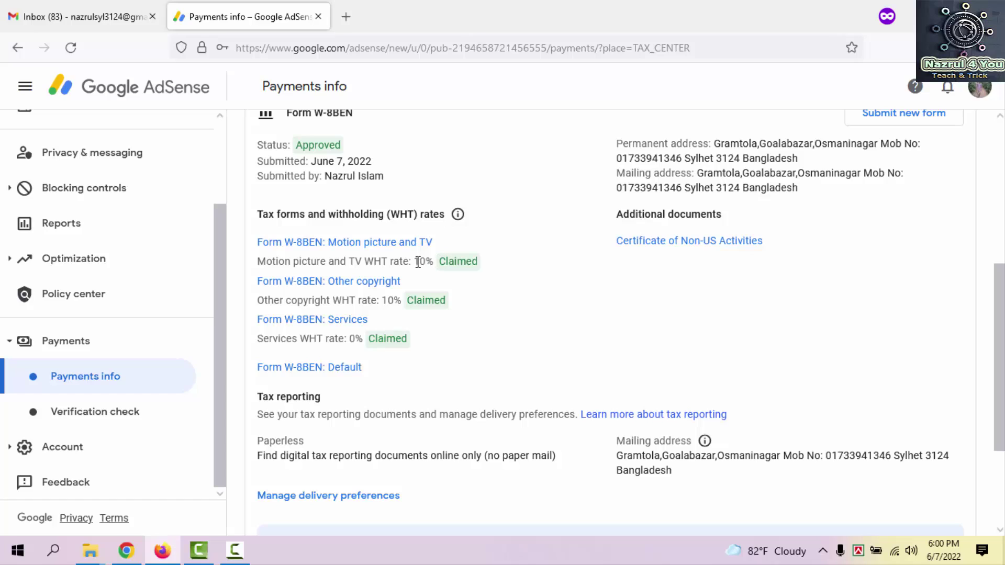
# Step: Highlight the claimed rates: 10% motion picture, 10% other copyright, and Services
pyautogui.moveTo(415, 262); pyautogui.dragTo(479, 262)
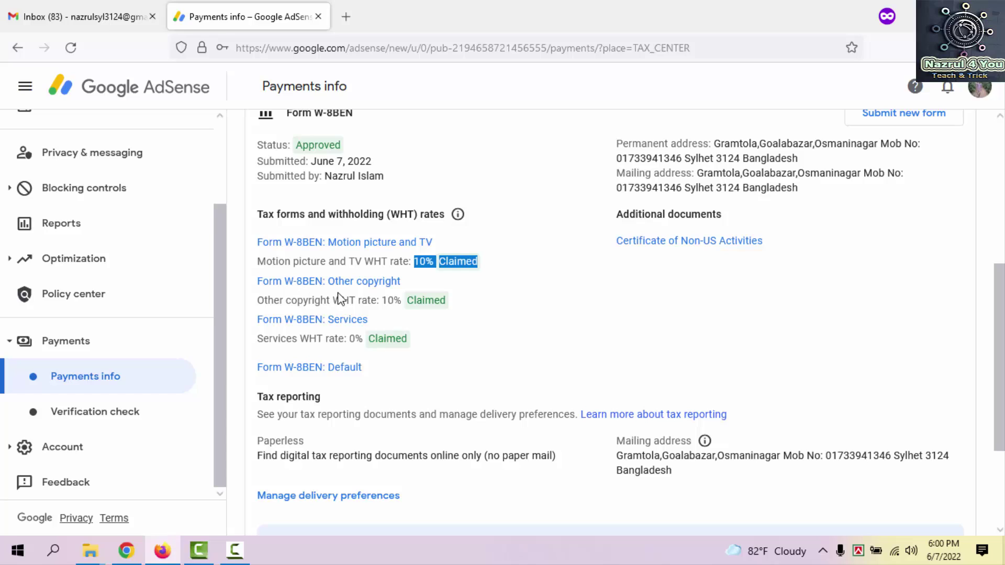
pyautogui.moveTo(407, 300); pyautogui.dragTo(442, 297)
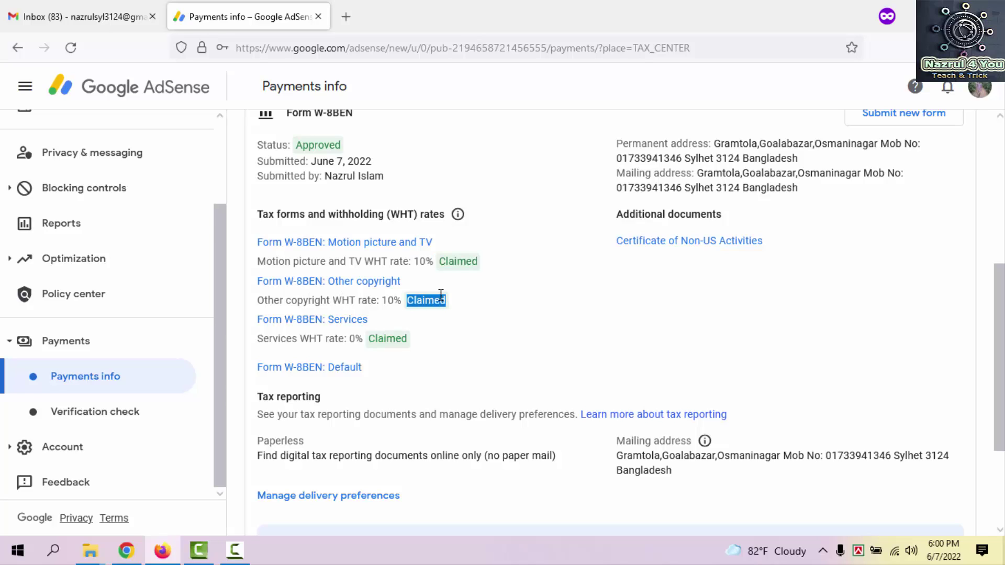
pyautogui.moveTo(382, 300); pyautogui.dragTo(442, 300)
pyautogui.moveTo(374, 339); pyautogui.dragTo(408, 339)
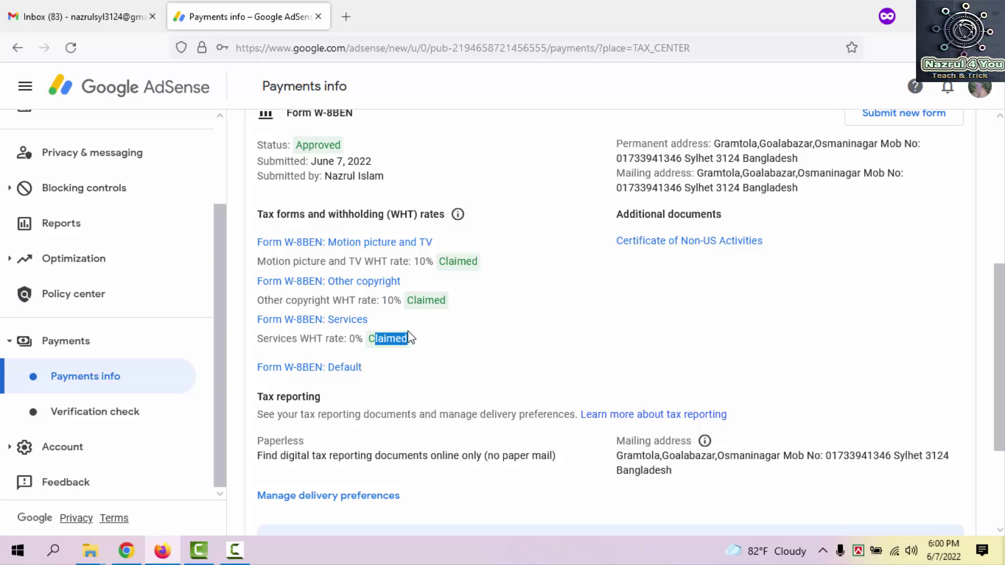
pyautogui.scroll(-3, 399, 325)
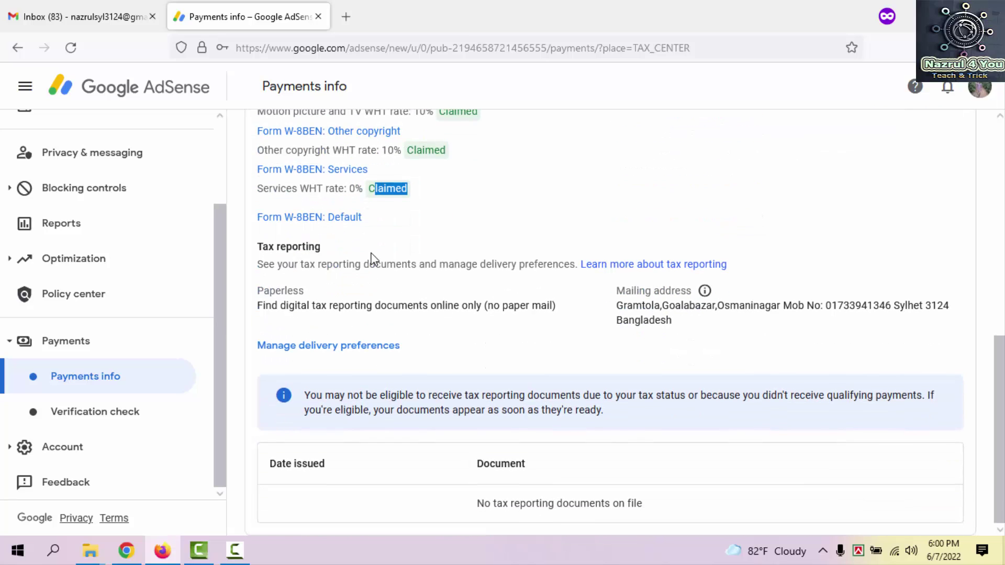
pyautogui.scroll(3, 359, 273)
pyautogui.scroll(2, 379, 309)
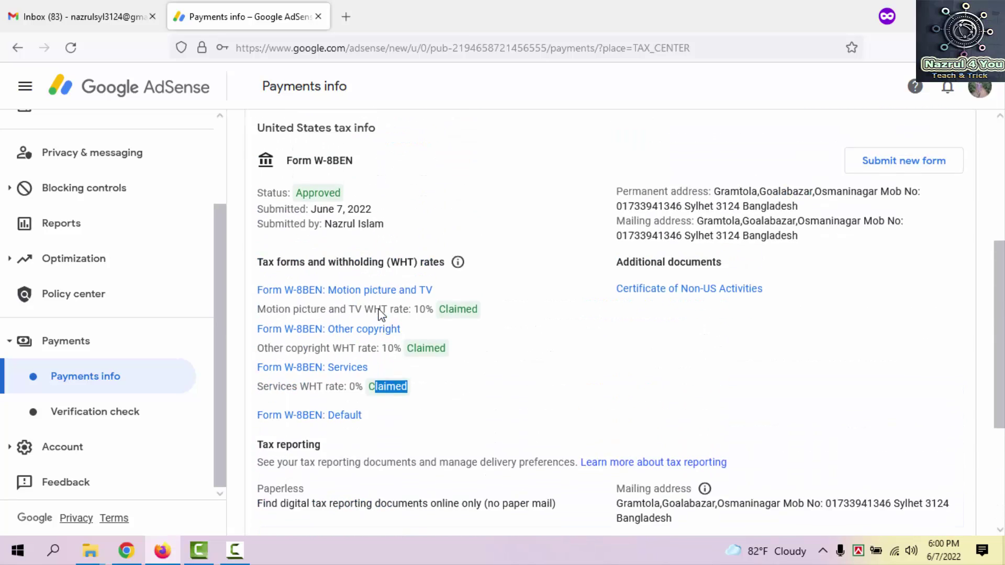